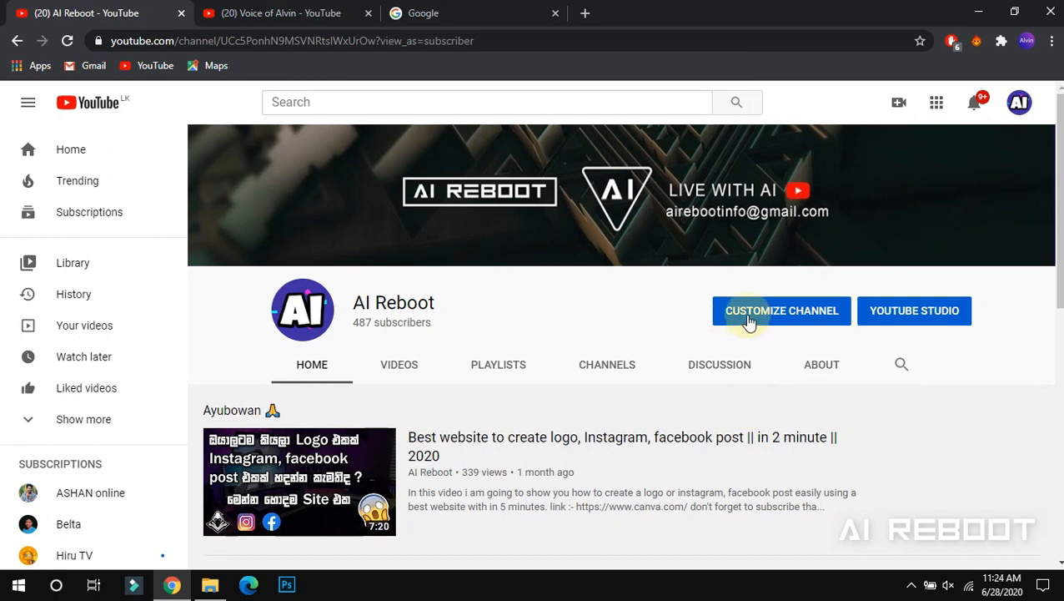
Go through Customize Channel and the settings gear to the channel's Advanced settings, showing country and keywords
click(749, 323)
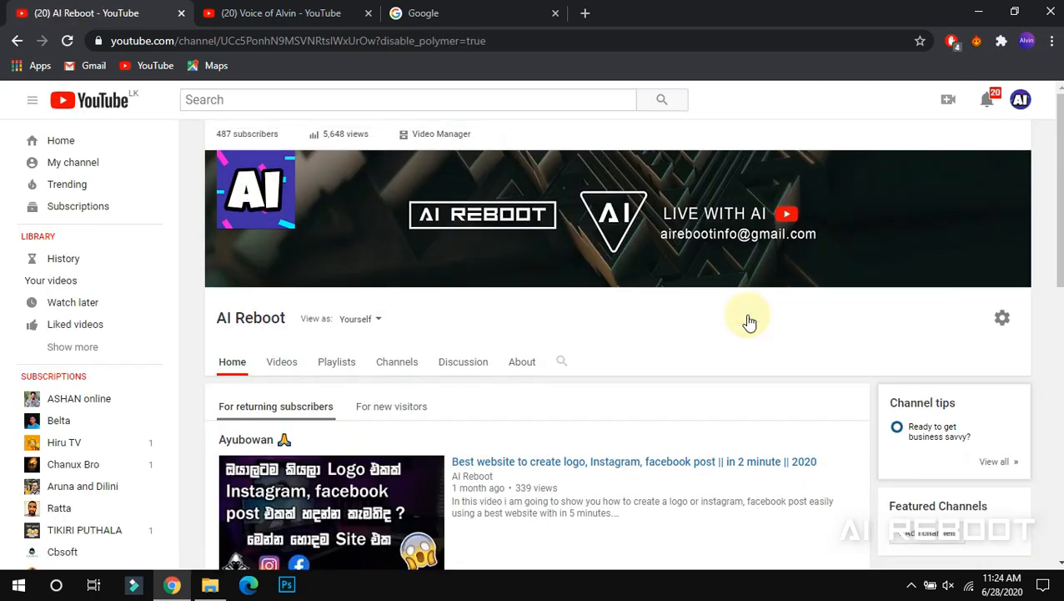
click(1003, 321)
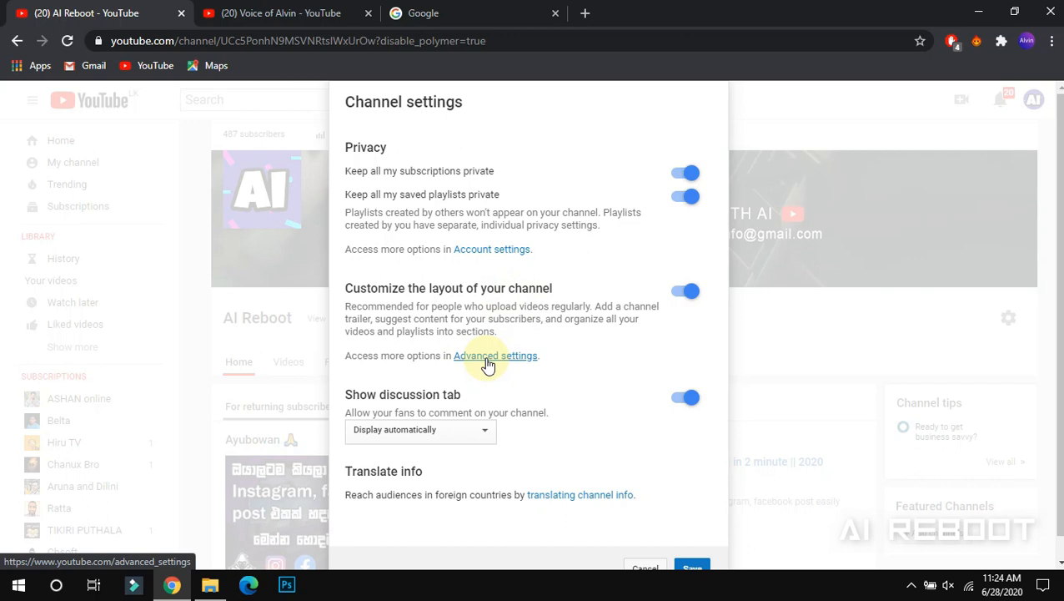
click(488, 360)
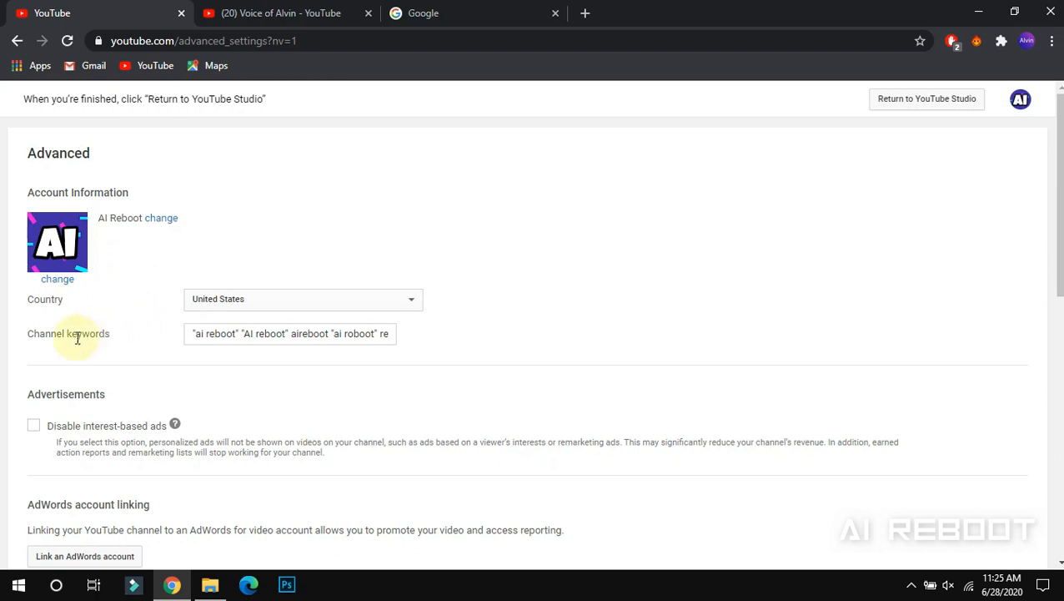
mouse_move(109, 333)
mouse_down()
mouse_move(28, 336)
mouse_move(109, 335)
mouse_up()
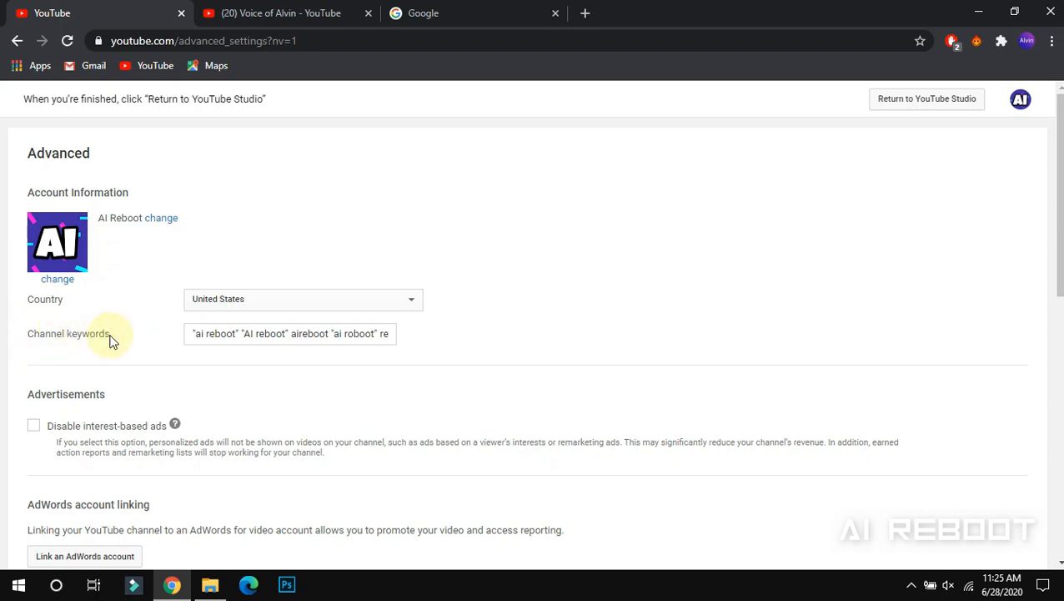
click(197, 334)
drag(197, 334, 234, 335)
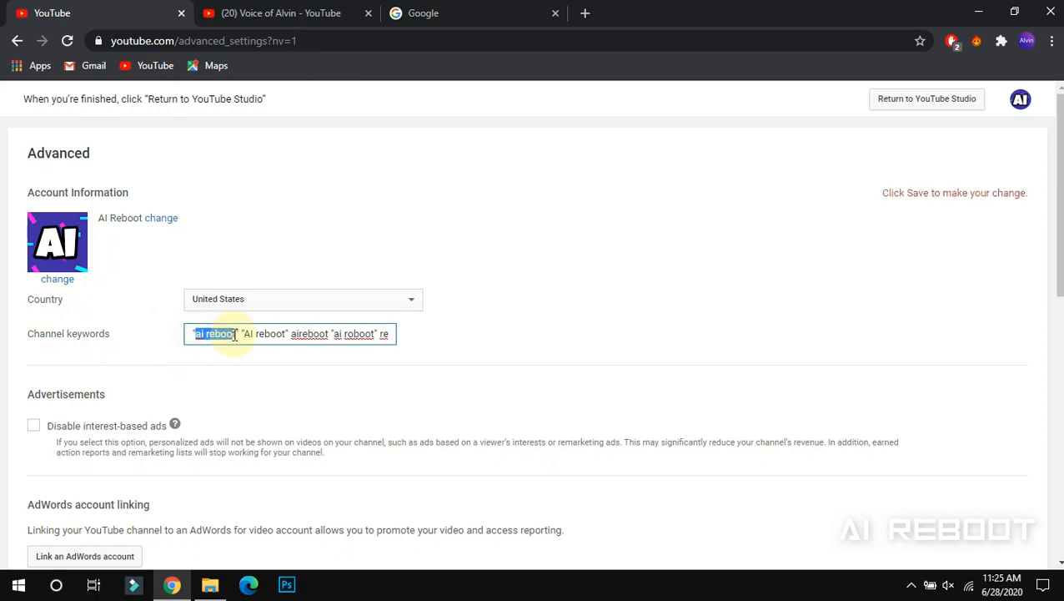
drag(241, 335, 332, 334)
click(292, 334)
click(331, 334)
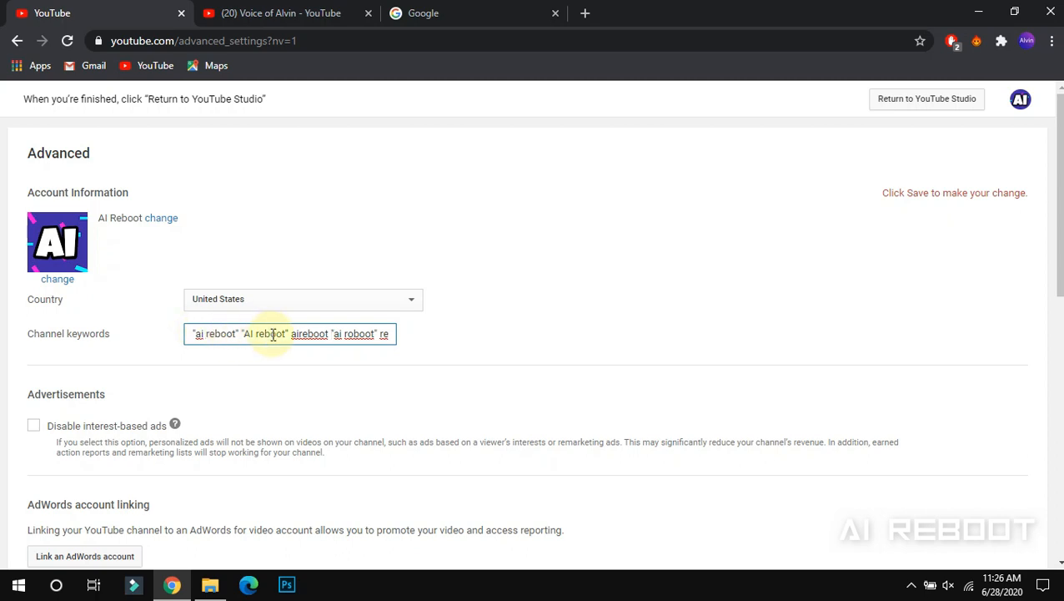
drag(198, 330, 194, 327)
click(238, 333)
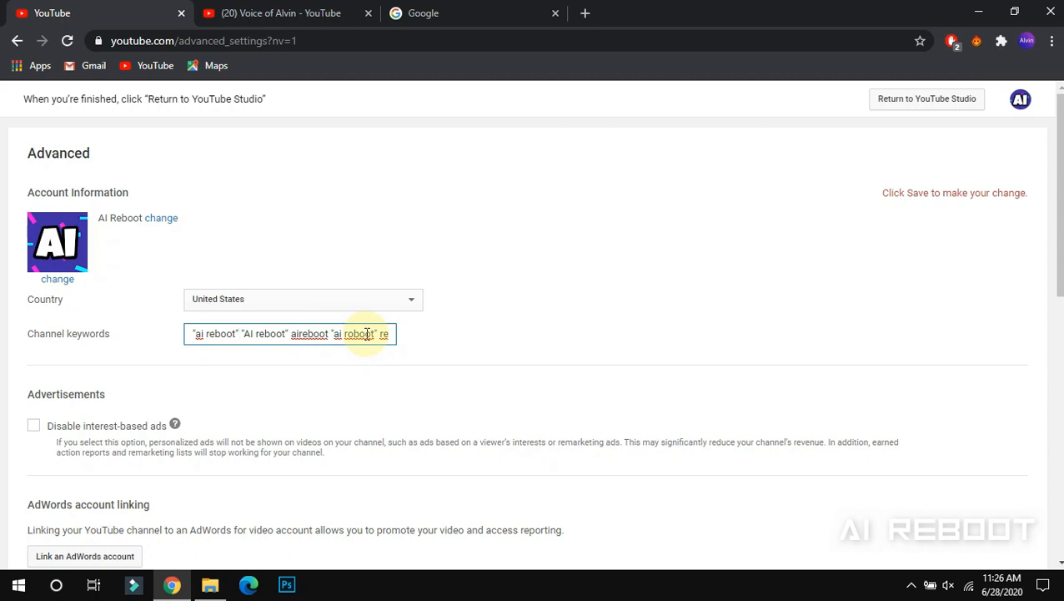
click(328, 368)
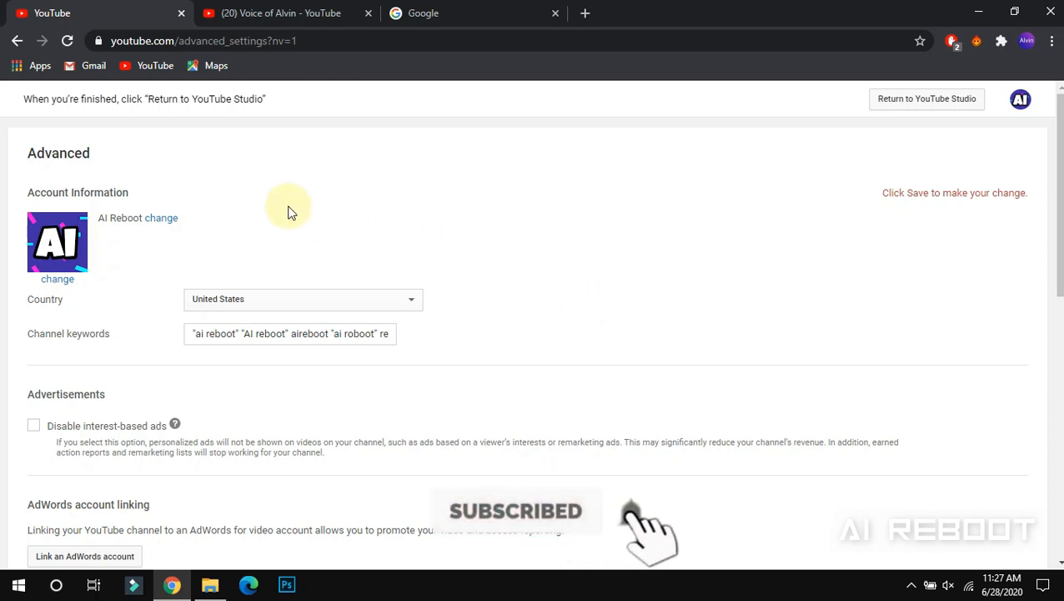
Return to the channel page, then search Google for 'vidiq extension'
click(16, 41)
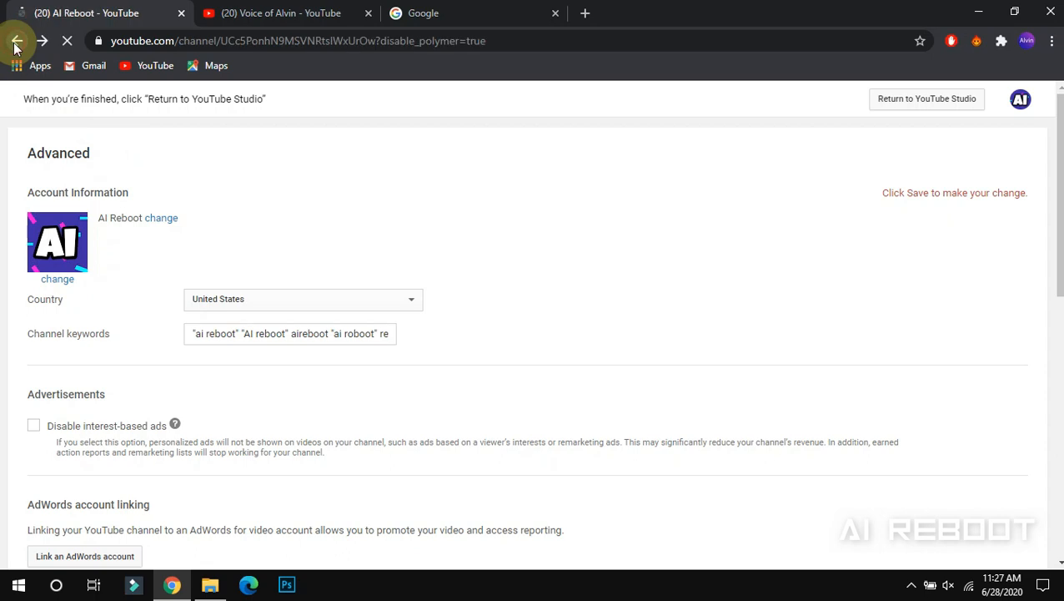
click(15, 41)
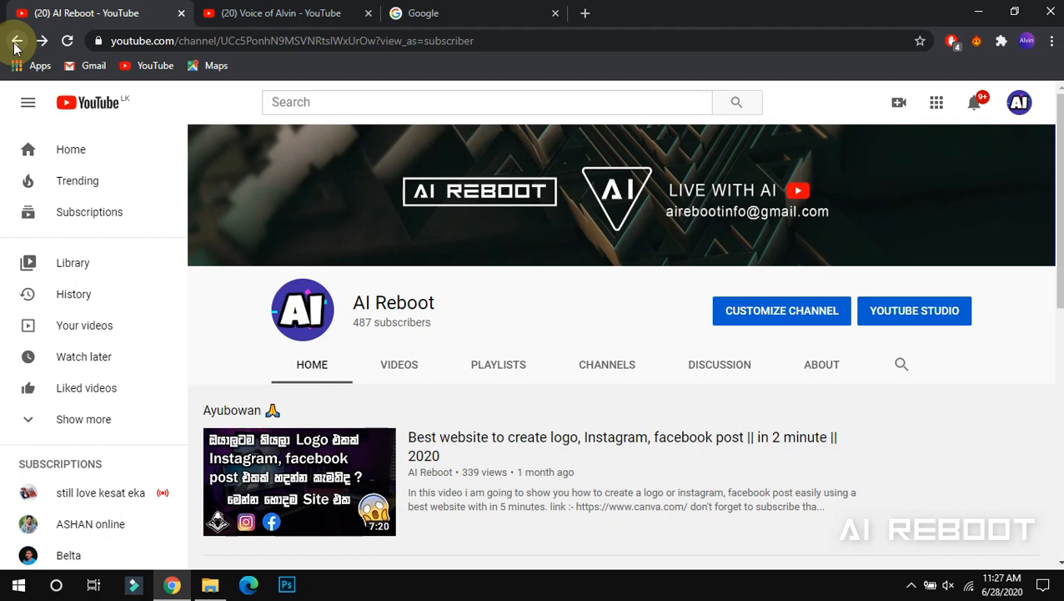
click(471, 11)
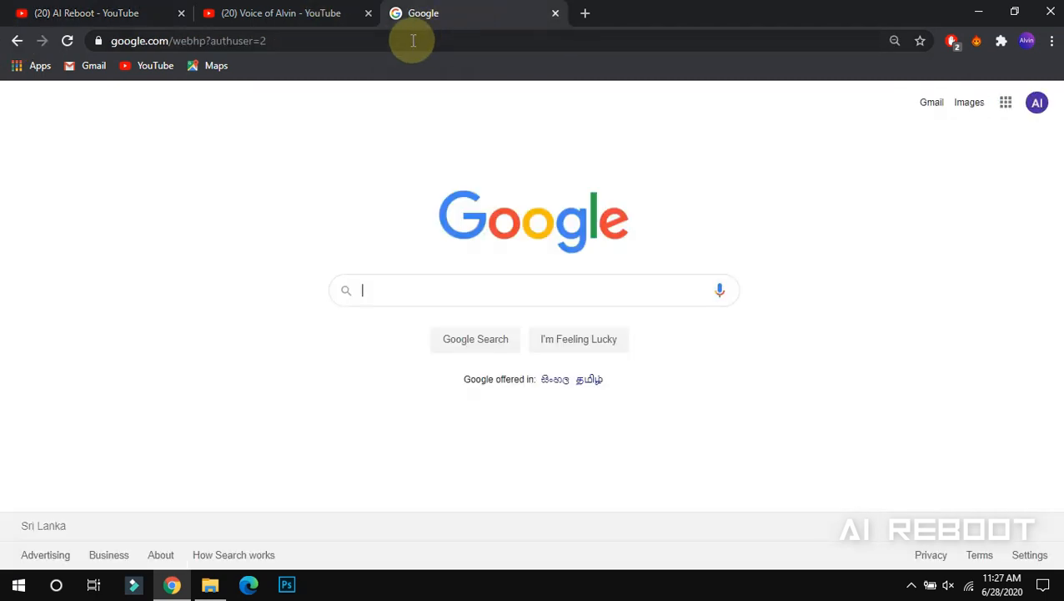
click(394, 40)
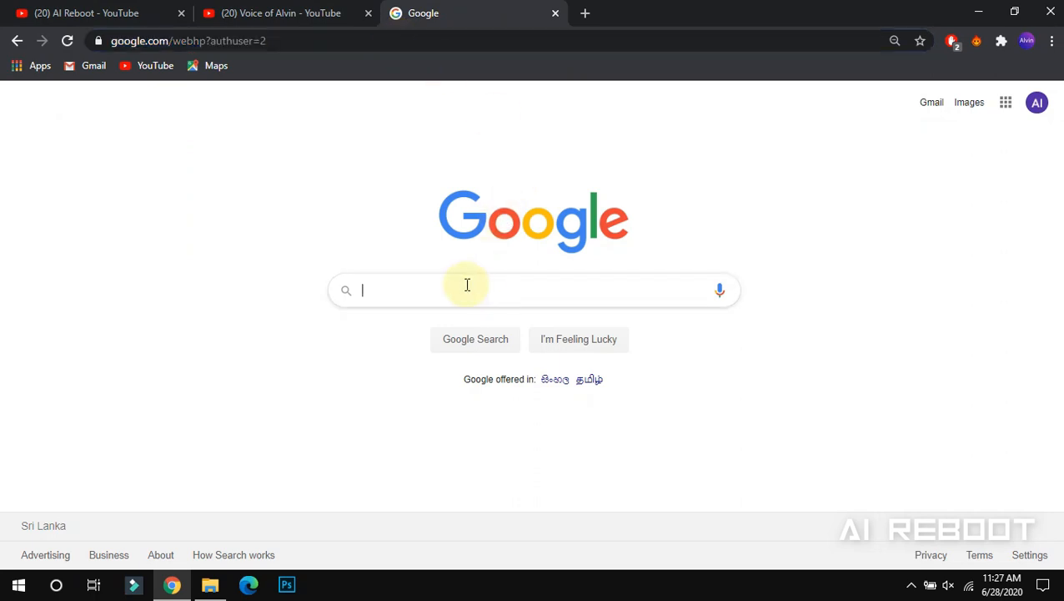
text(vi)
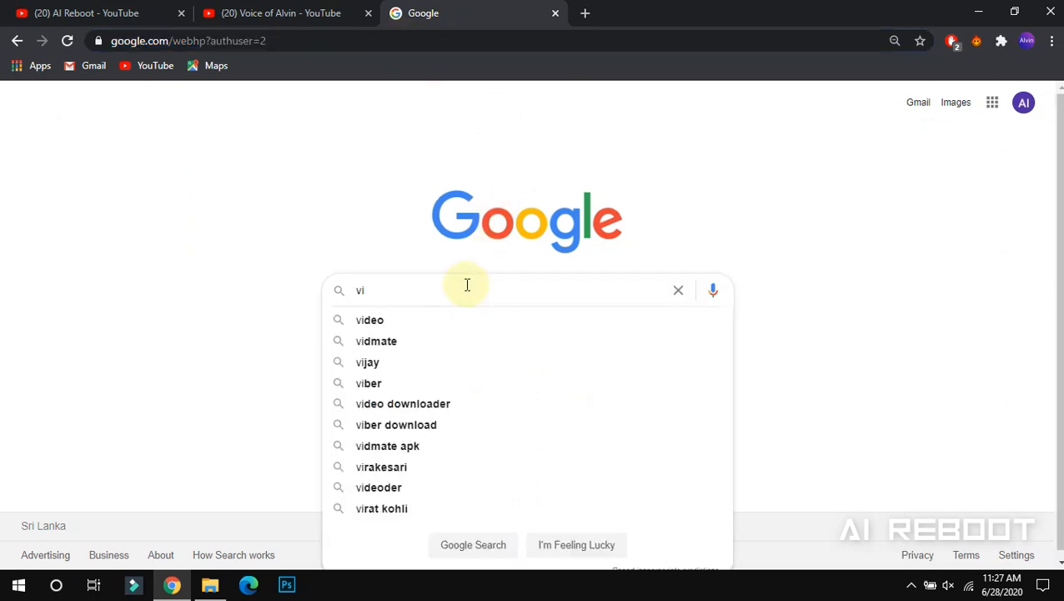
text(diq)
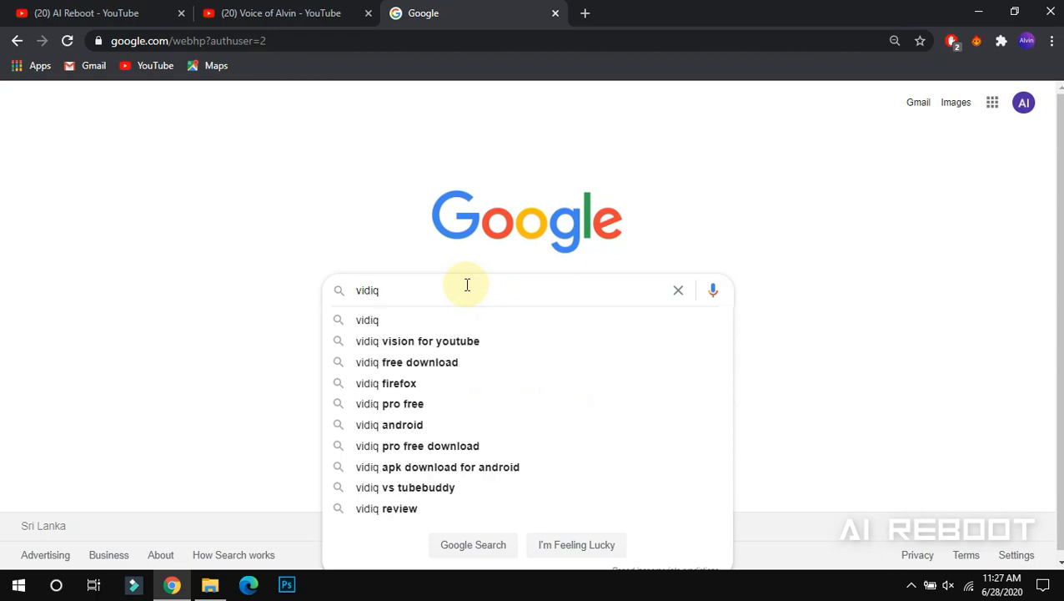
text( e)
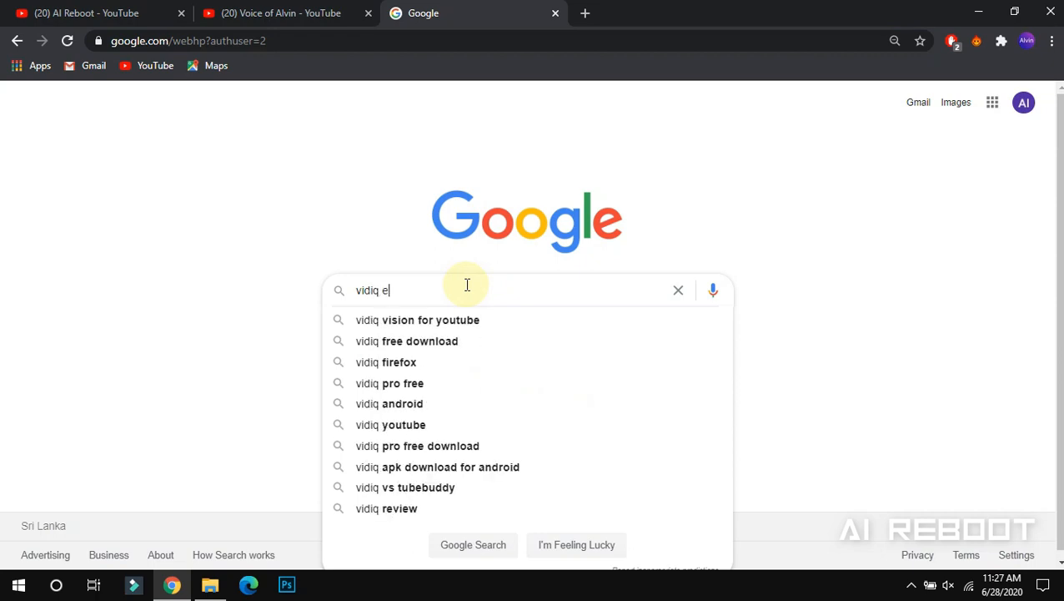
click(449, 324)
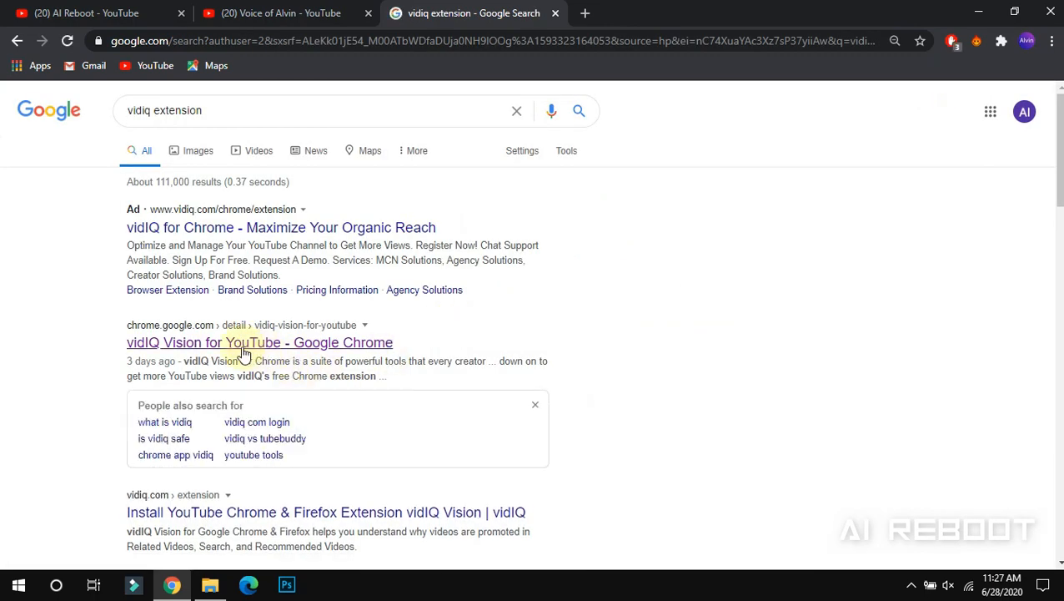
Install the vidIQ Vision for YouTube extension from its Chrome Web Store page
click(191, 348)
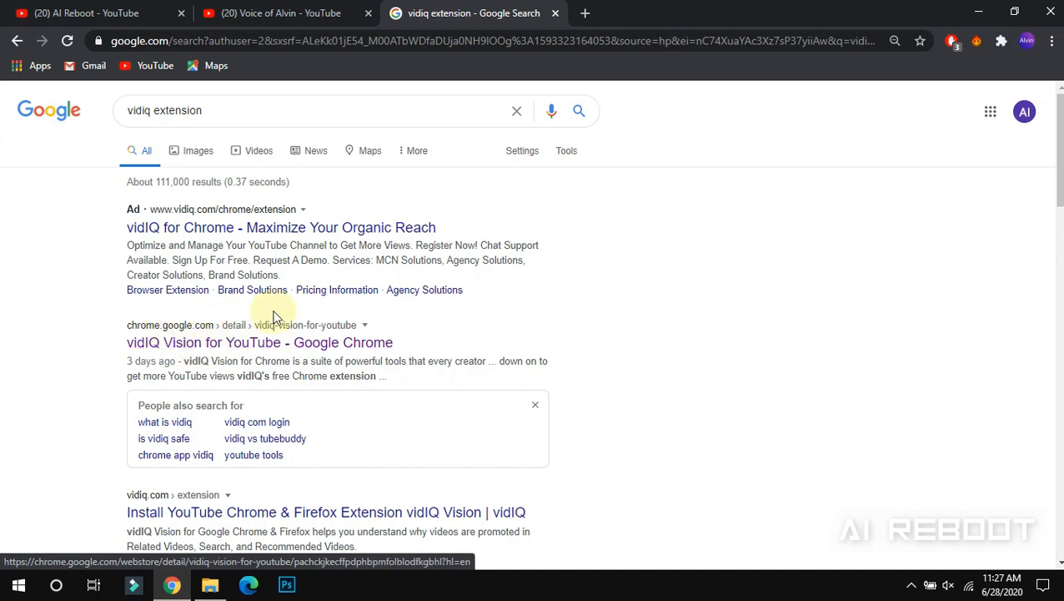
click(288, 336)
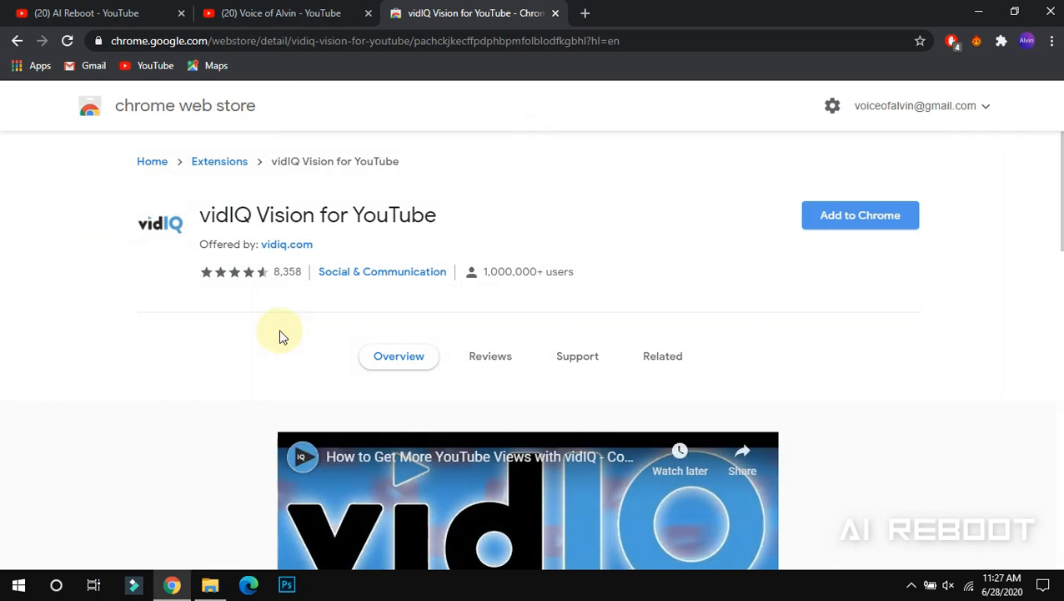
mouse_move(1056, 180)
mouse_down()
mouse_move(1054, 379)
mouse_move(1053, 173)
mouse_up()
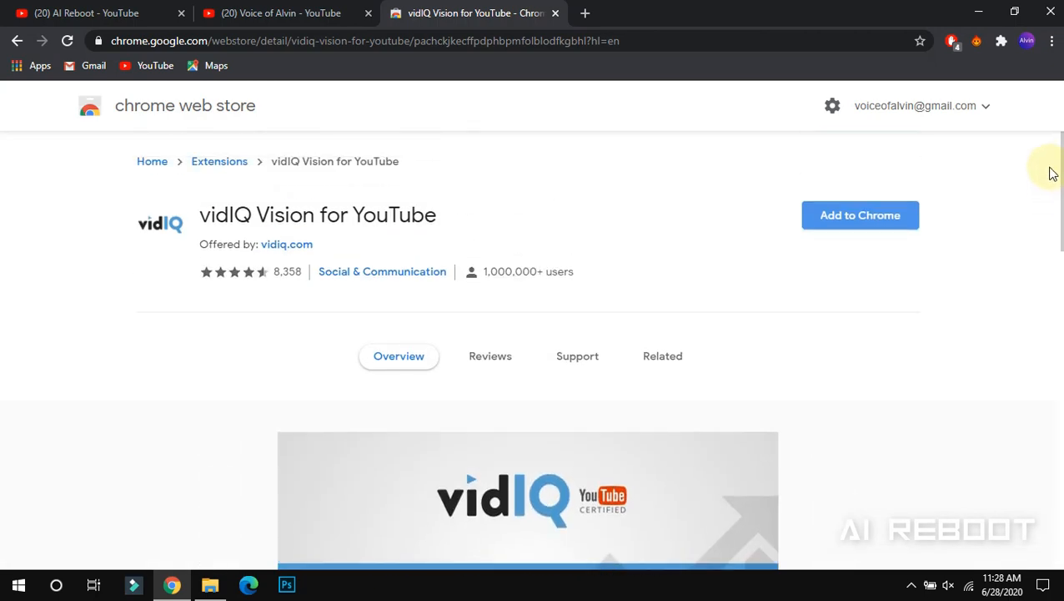
click(825, 225)
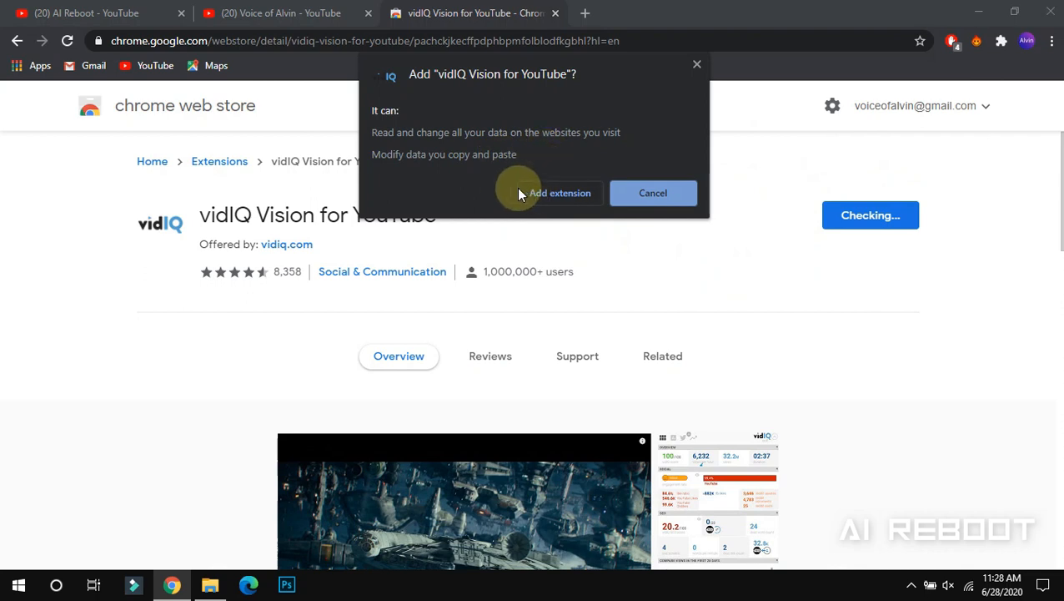
click(538, 195)
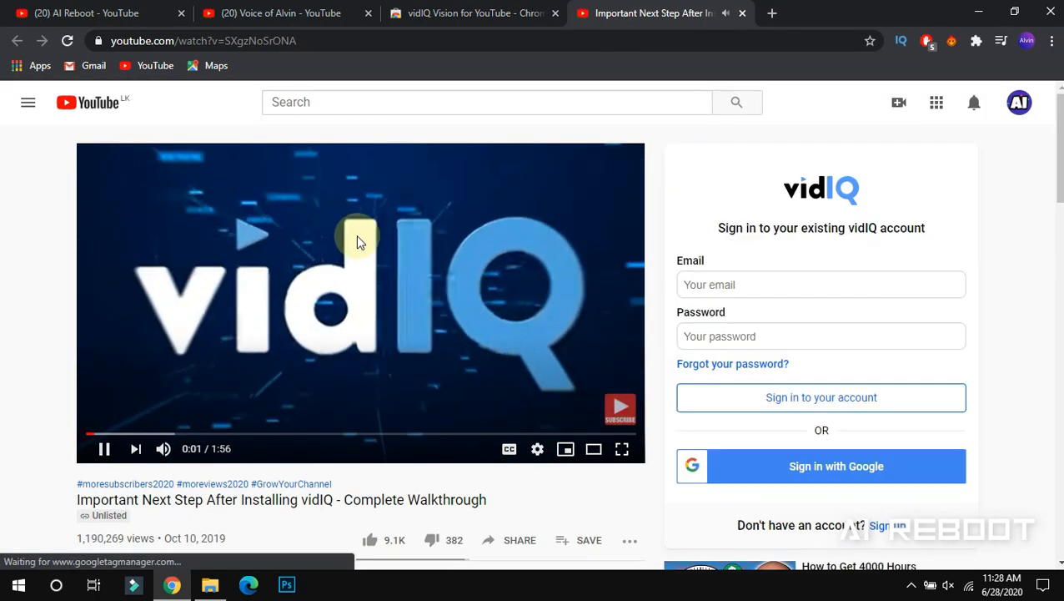
Pause the welcome video and create a vidIQ account by signing up with Google
click(357, 241)
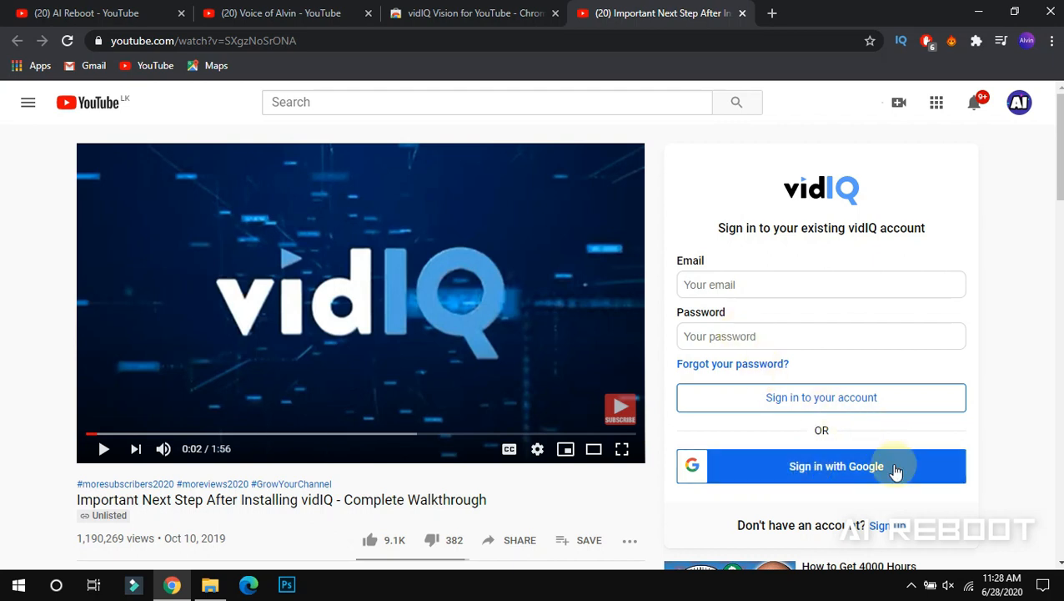
click(889, 525)
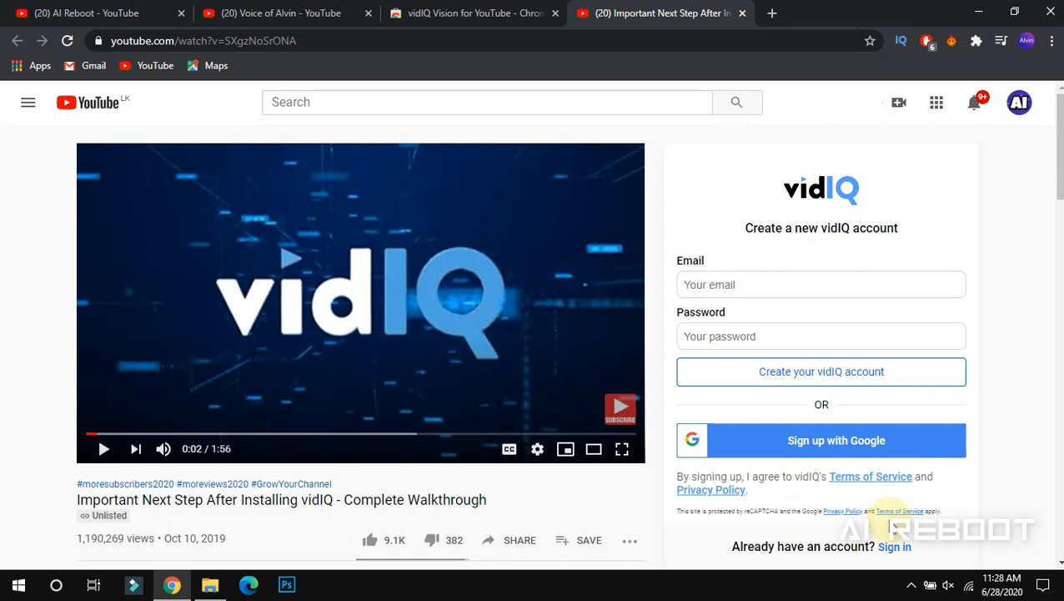
click(715, 285)
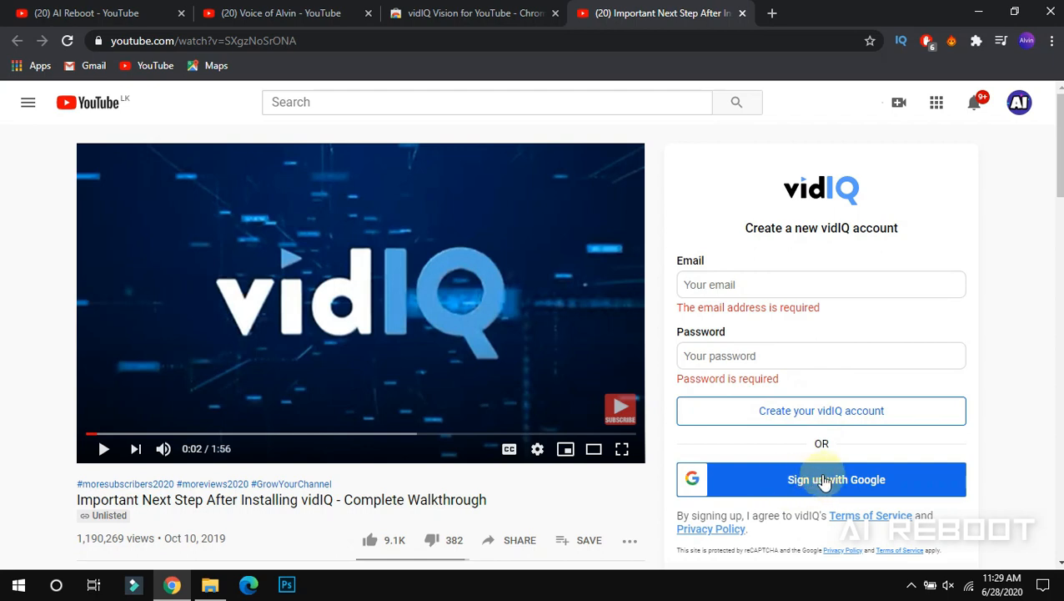
click(768, 482)
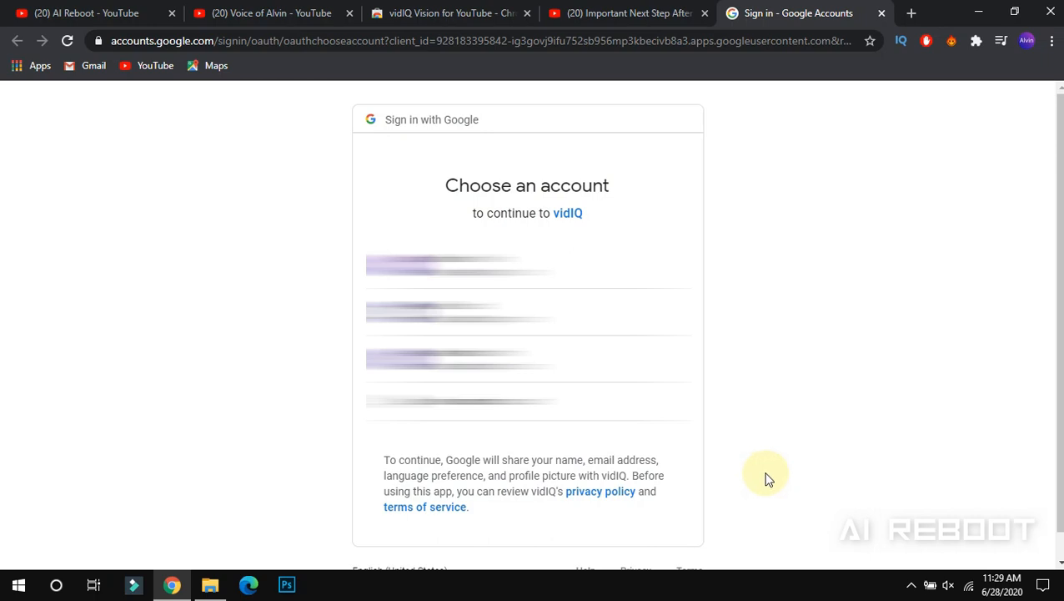
click(513, 310)
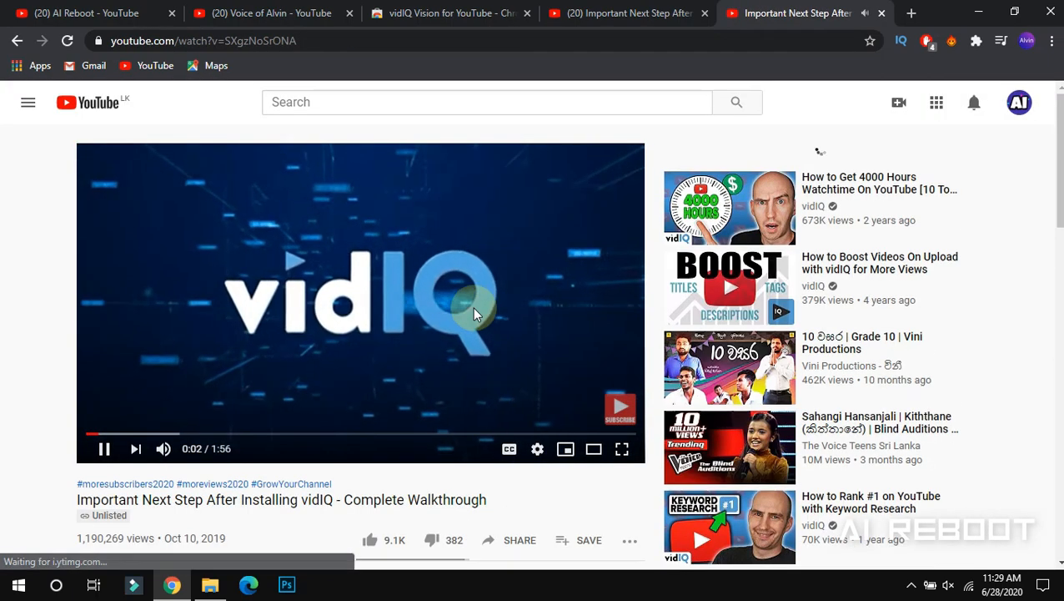
Pause the walkthrough video and return to the page top, where vidIQ shows a 73.3/100 score
click(431, 307)
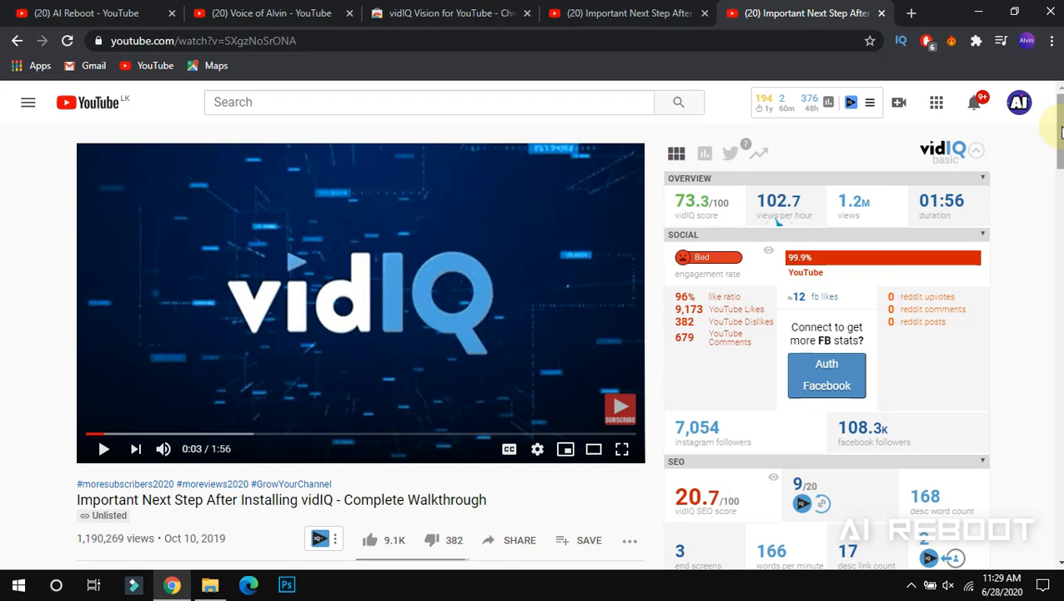
scroll(1059, 132, down, 1)
scroll(1060, 132, up, 1)
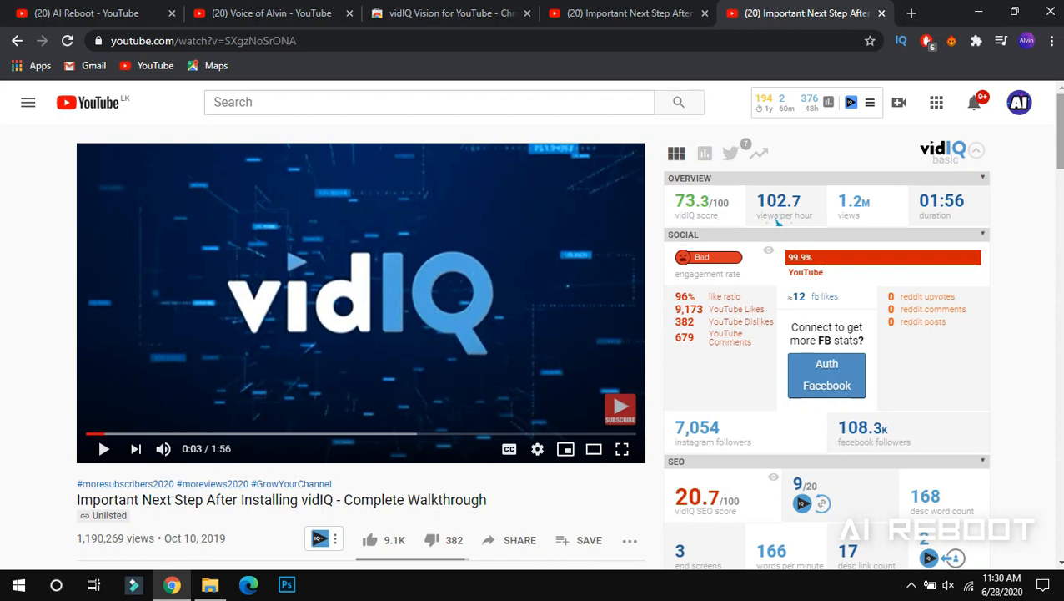
drag(1059, 150, 1056, 178)
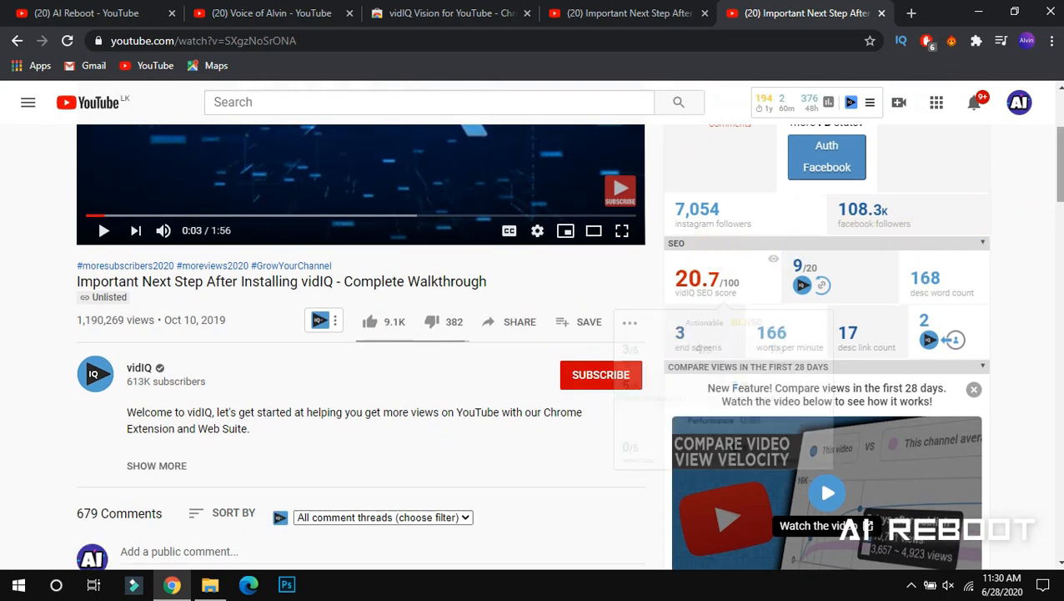
drag(1059, 165, 1059, 183)
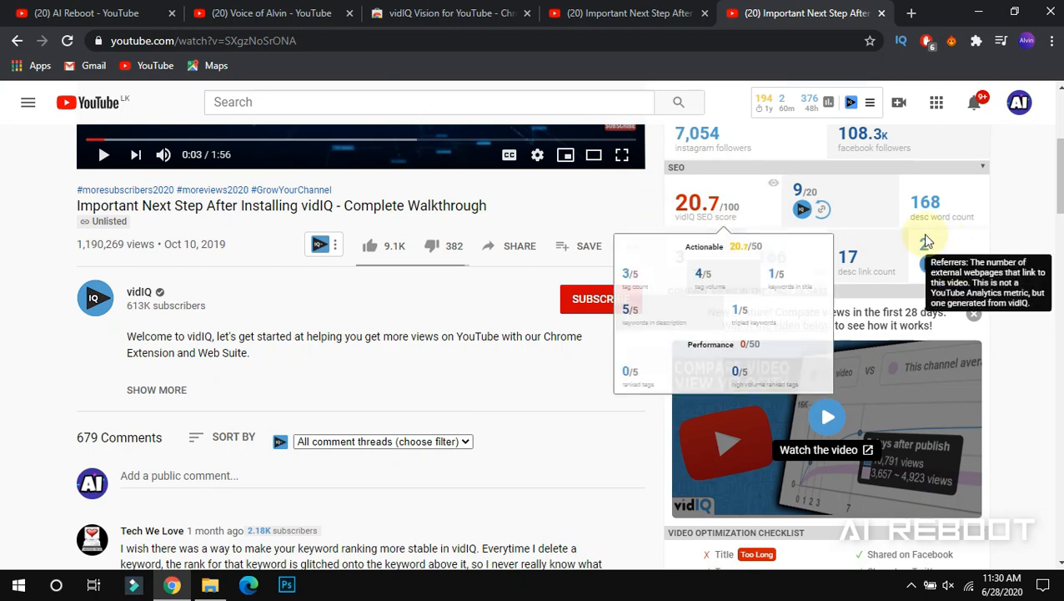
scroll(778, 218, up, 4)
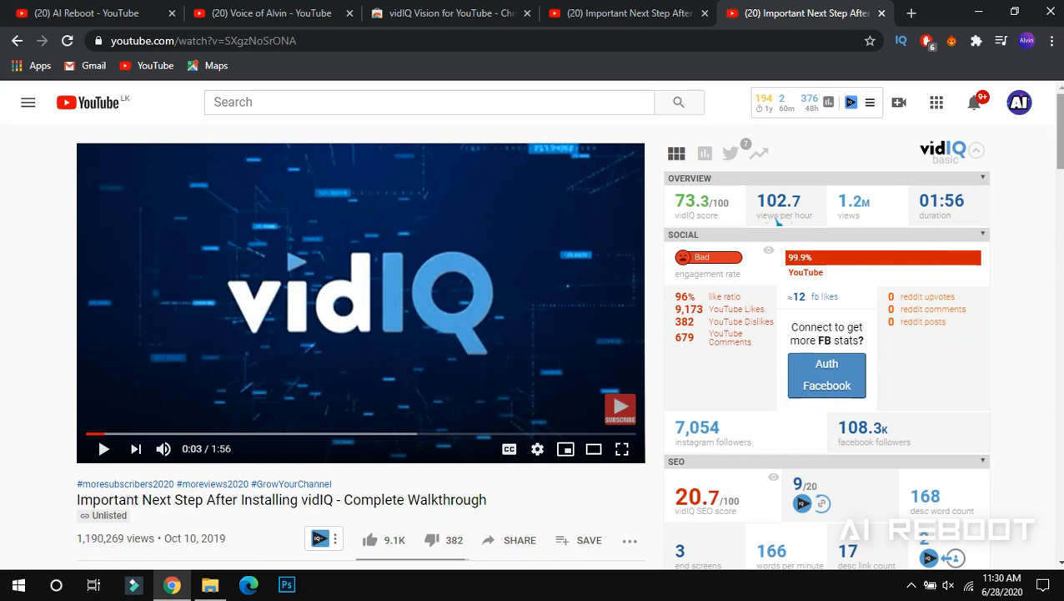
scroll(1058, 167, down, 2)
drag(1060, 167, 1059, 285)
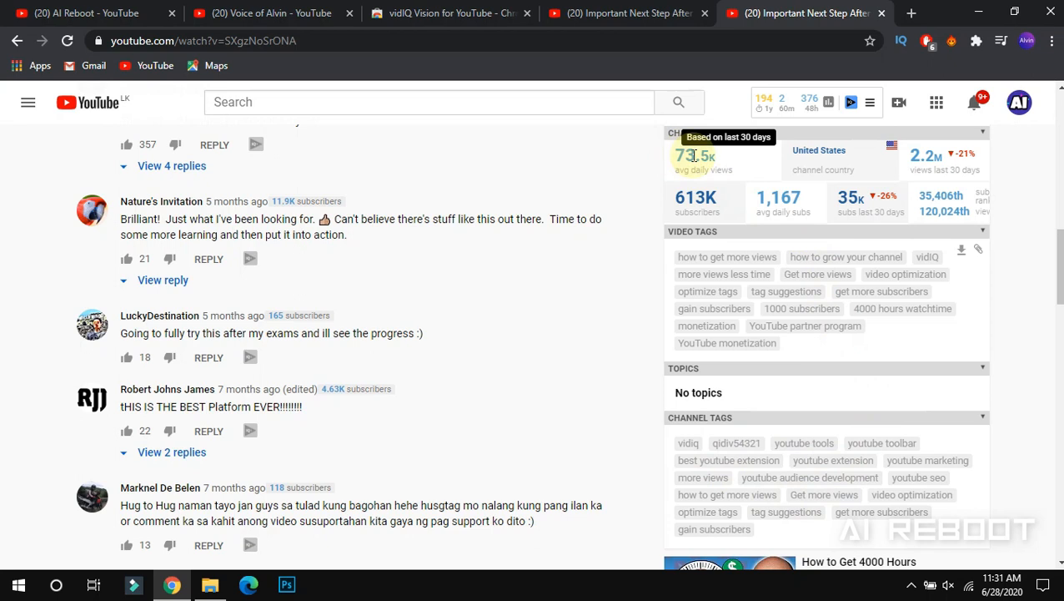
drag(1060, 267, 1061, 66)
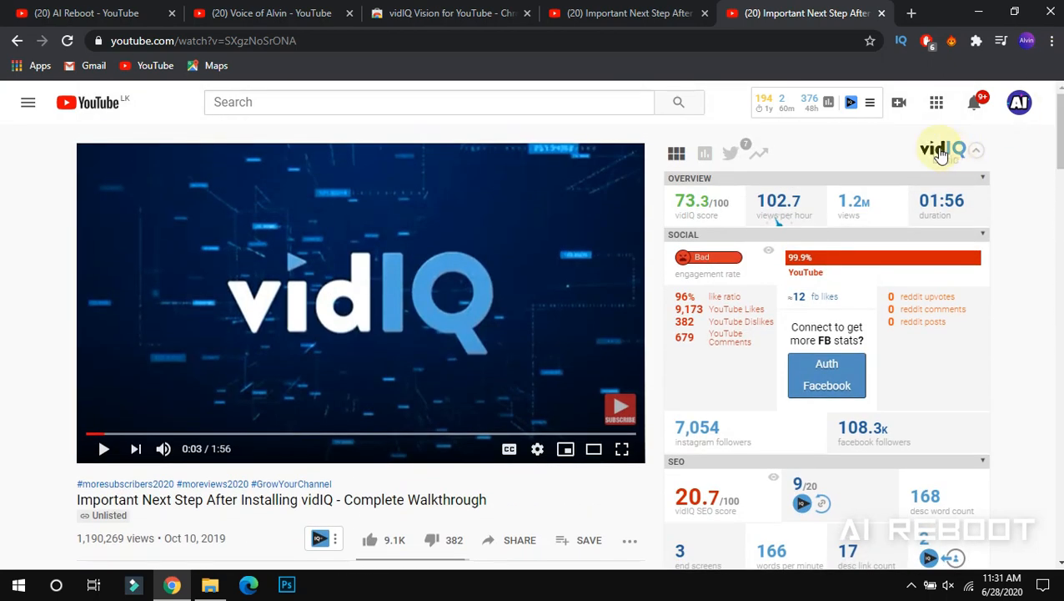
click(899, 107)
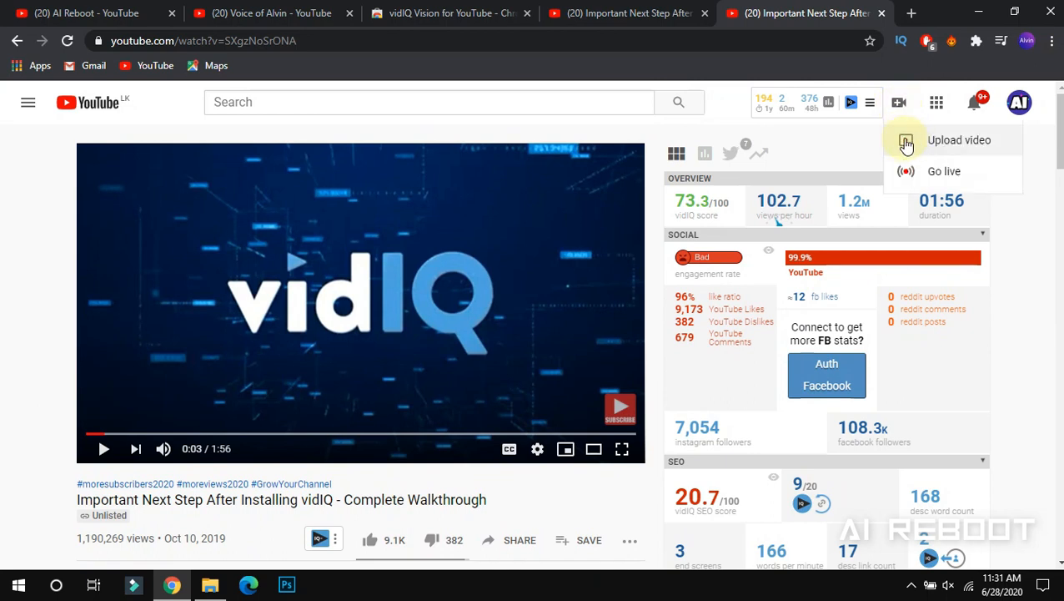
Upload videoplayback from the Downloads folder as a new draft video
click(910, 141)
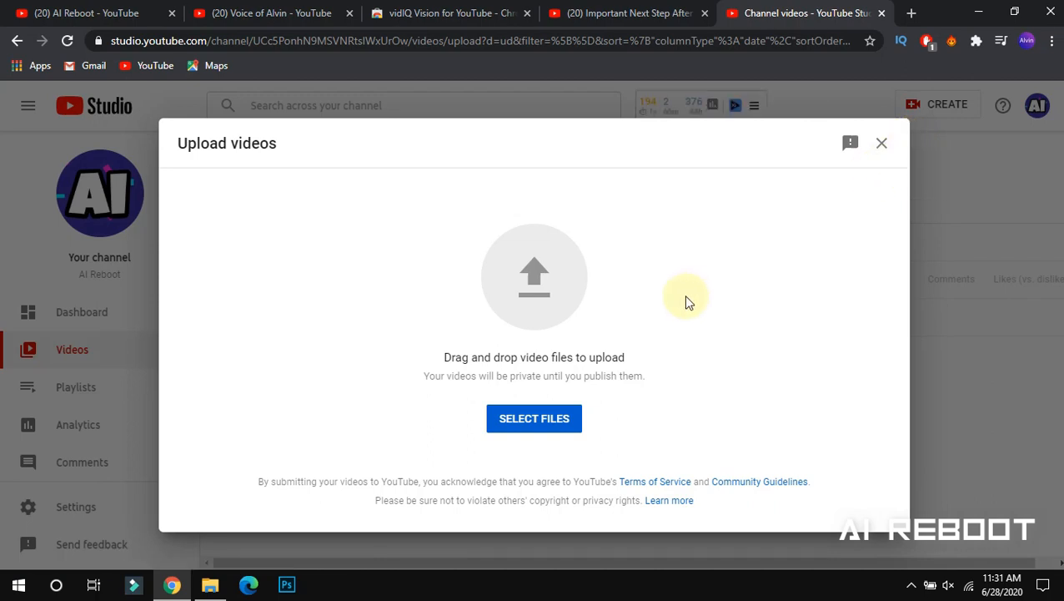
click(541, 426)
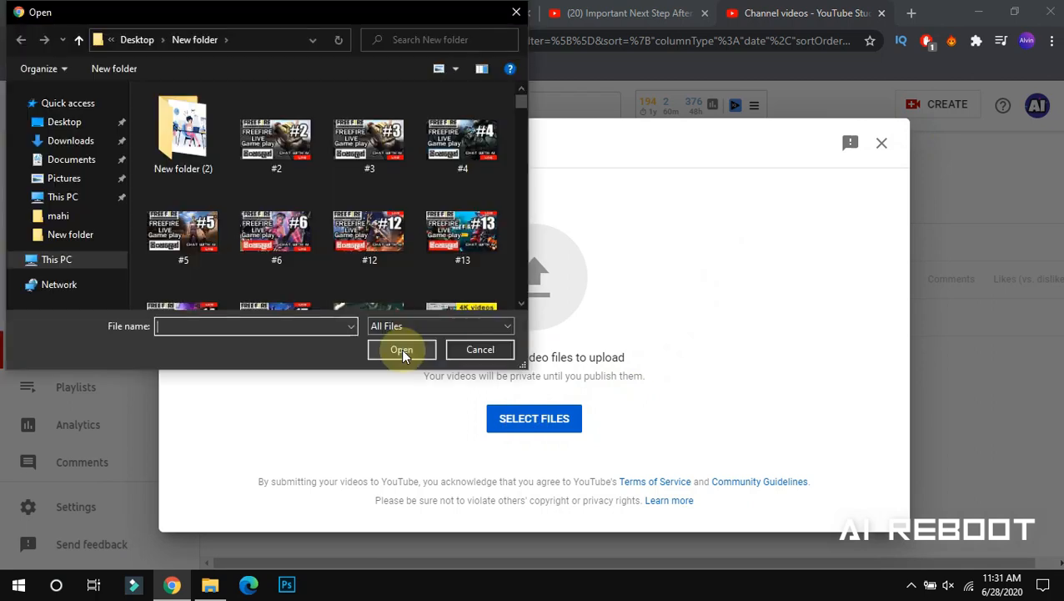
click(74, 142)
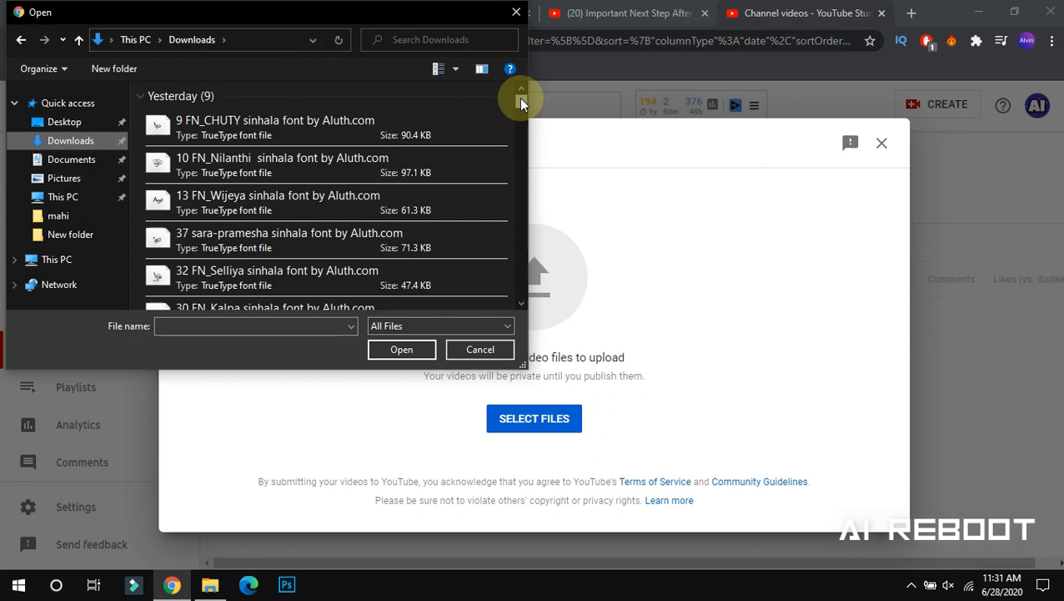
mouse_move(519, 99)
mouse_down()
mouse_move(520, 114)
mouse_move(515, 106)
mouse_up()
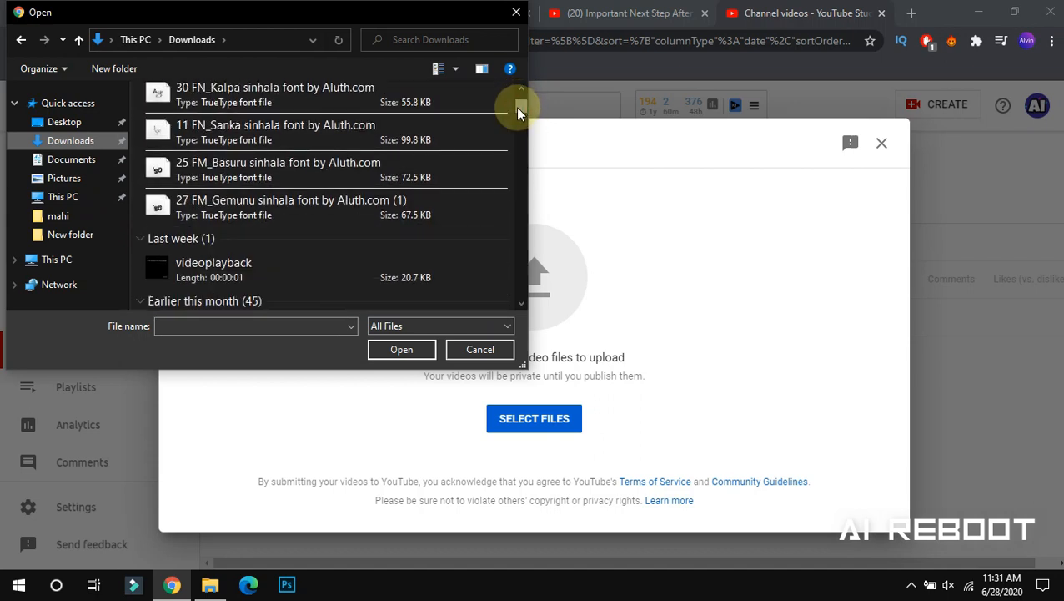
click(325, 271)
click(394, 349)
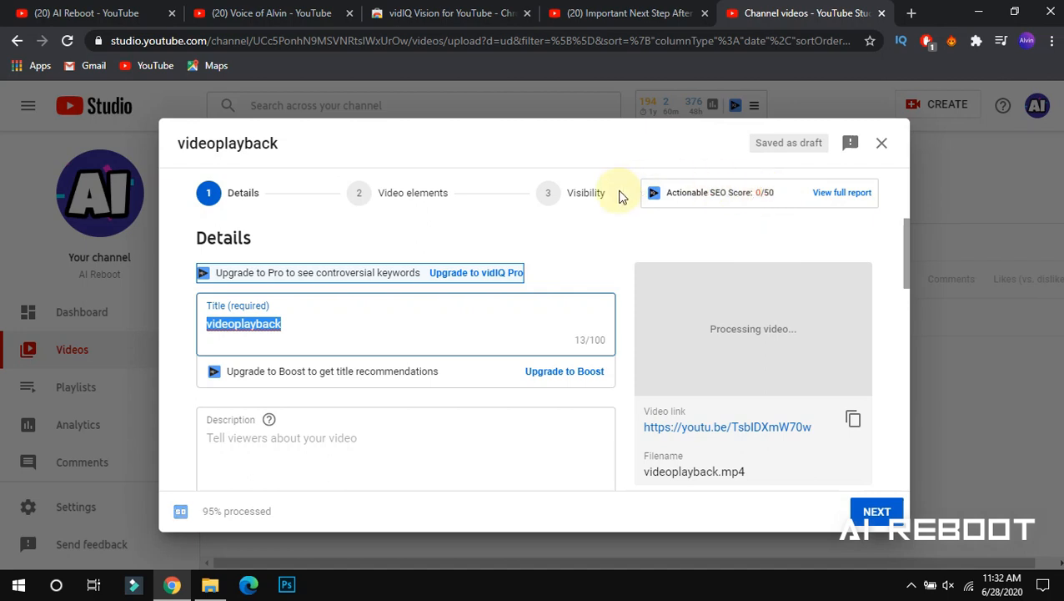
Replace the default 'videoplayback' title with 'samsung phone unboxing', fixing the missing 'p'
mouse_move(903, 245)
mouse_down()
mouse_move(900, 272)
mouse_move(900, 255)
mouse_up()
click(905, 252)
drag(297, 318, 185, 321)
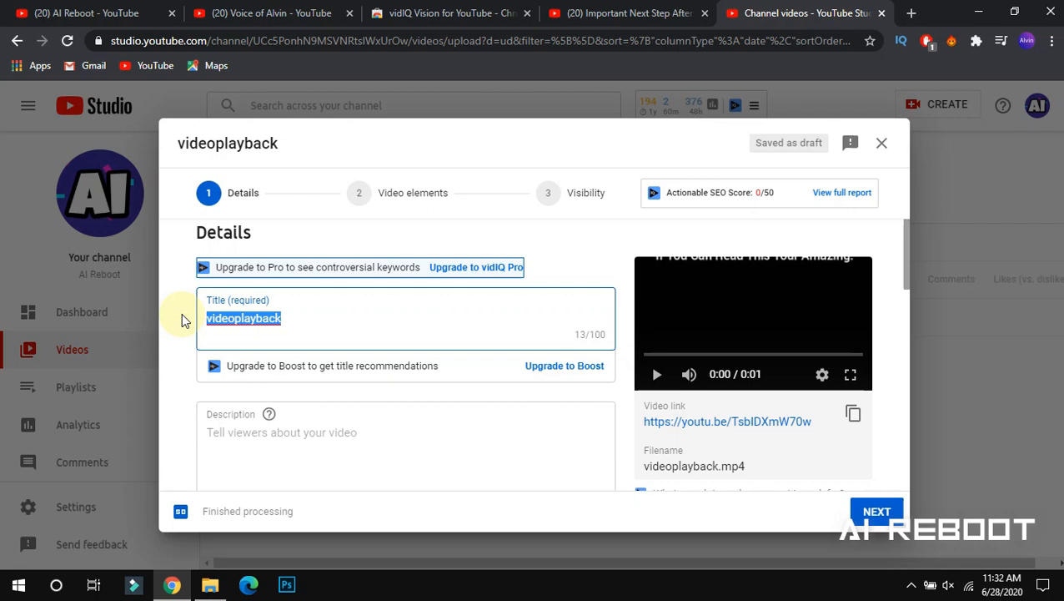
text(samsu)
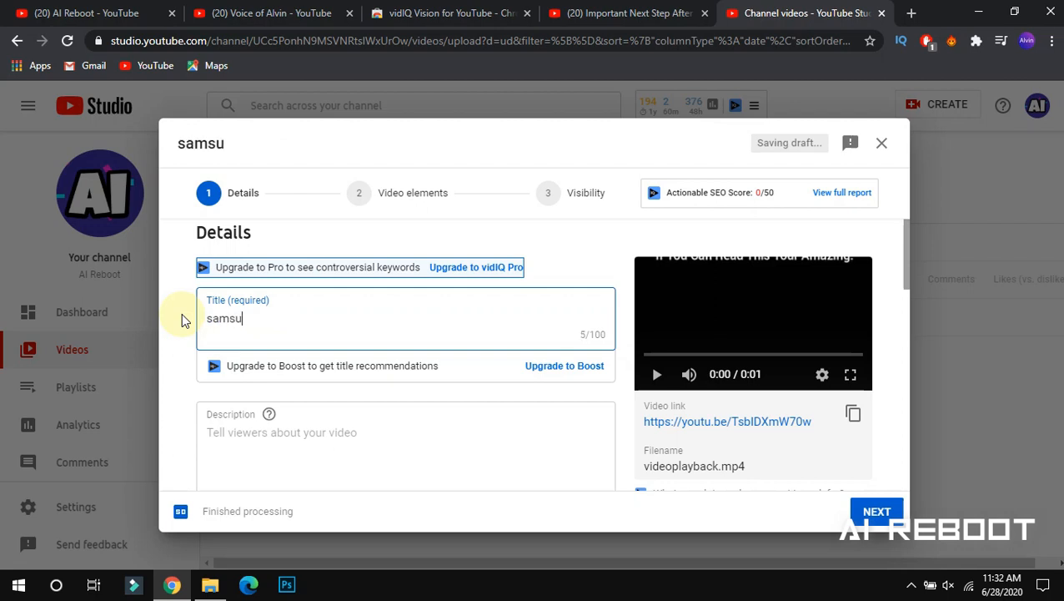
text(ng hone un)
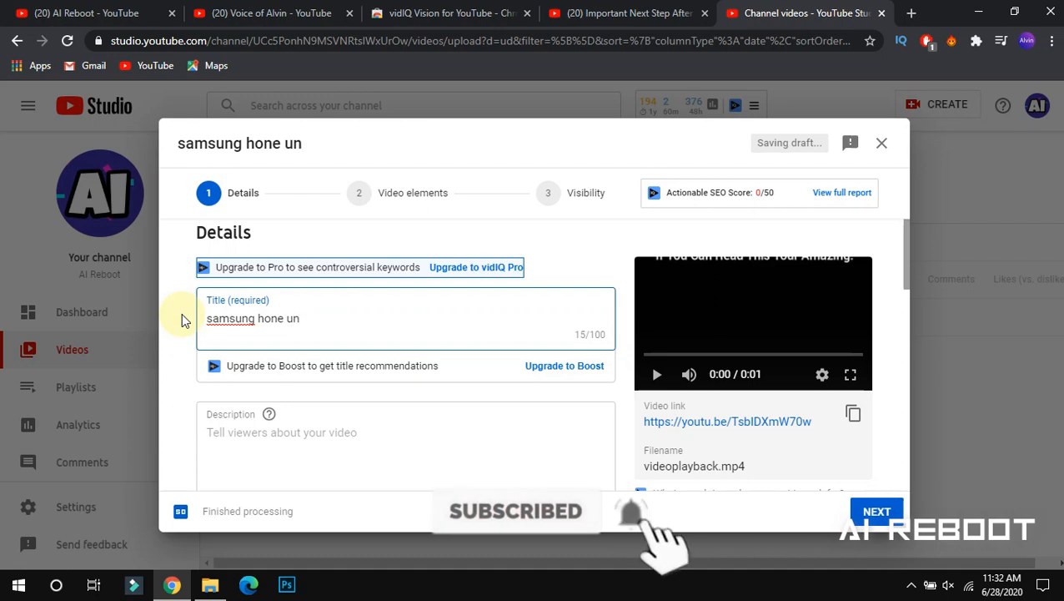
text(boxing)
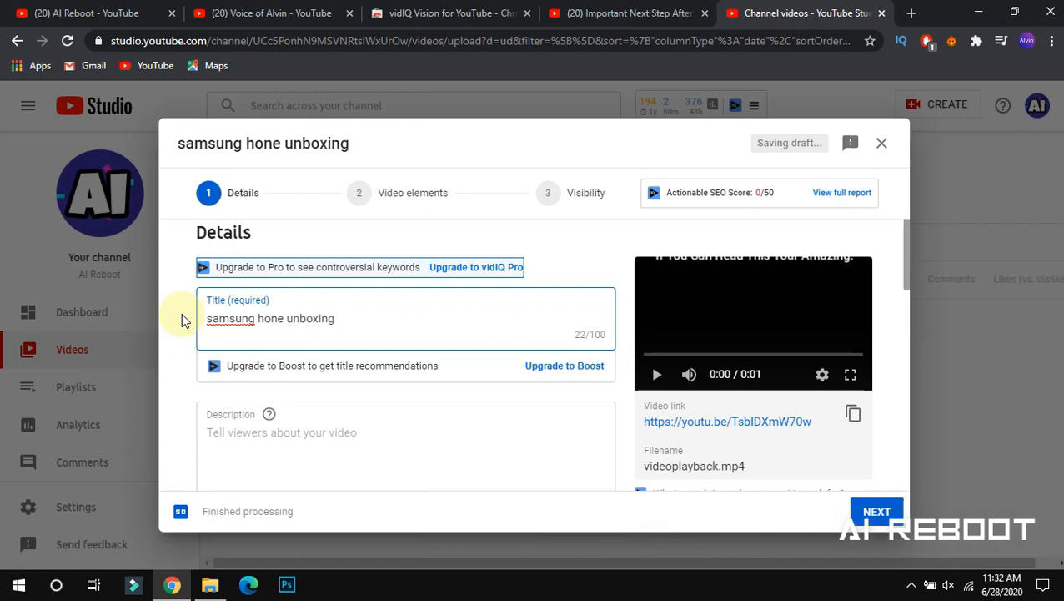
click(258, 318)
text(p)
Append 'in sinhala' so the title reads 'samsung phone unboxing in sinhala'
triple_click(363, 334)
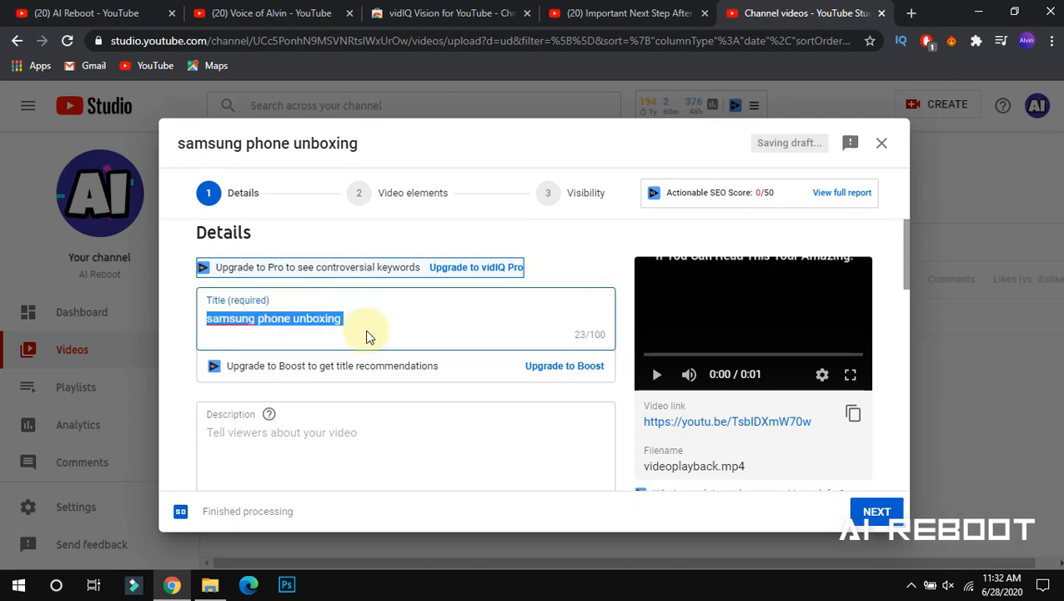
drag(421, 315, 490, 325)
click(385, 321)
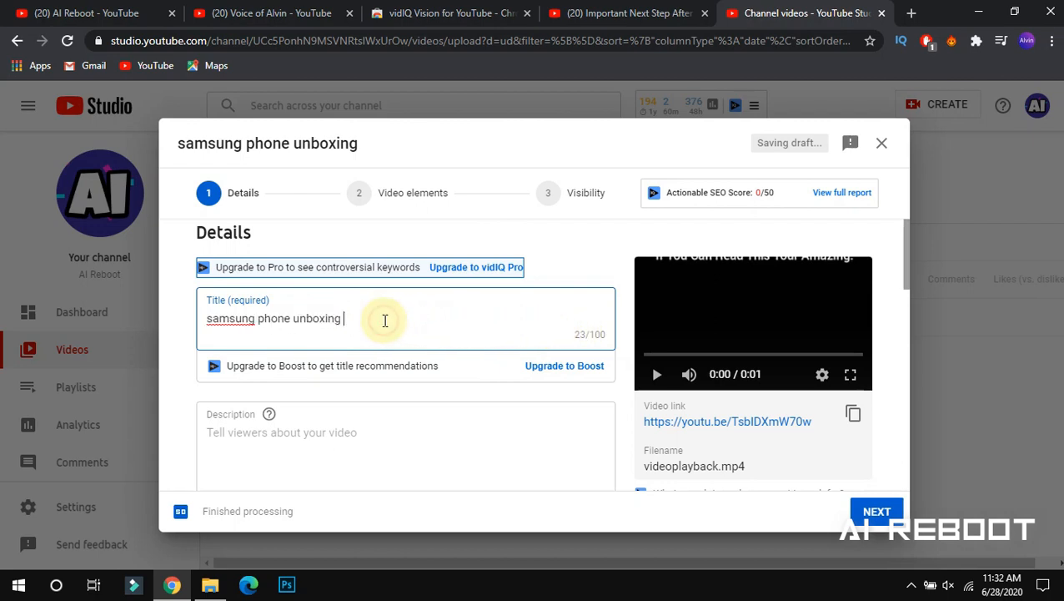
text(in sinh)
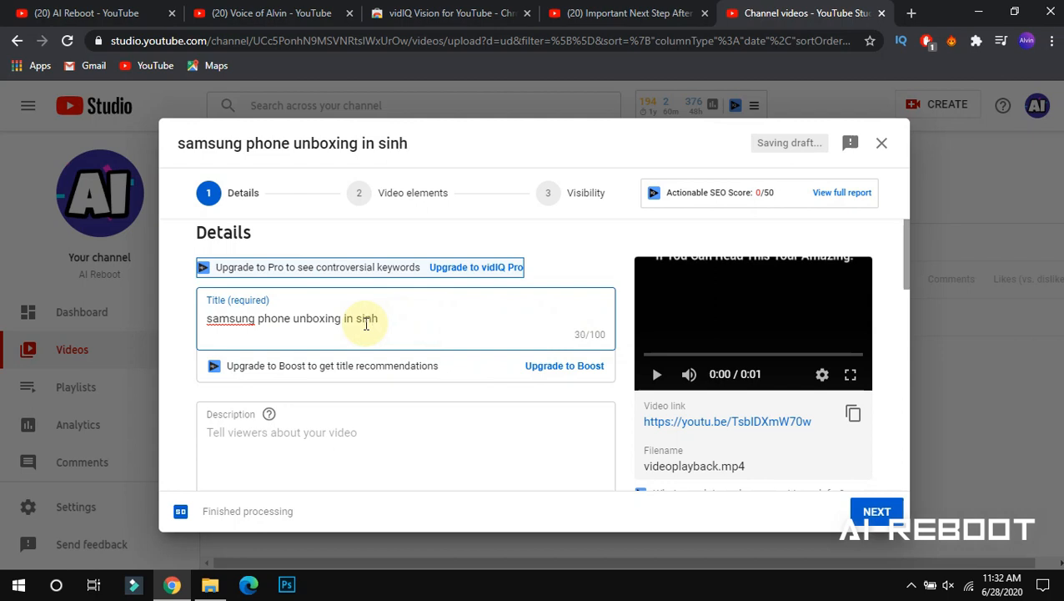
text(ala)
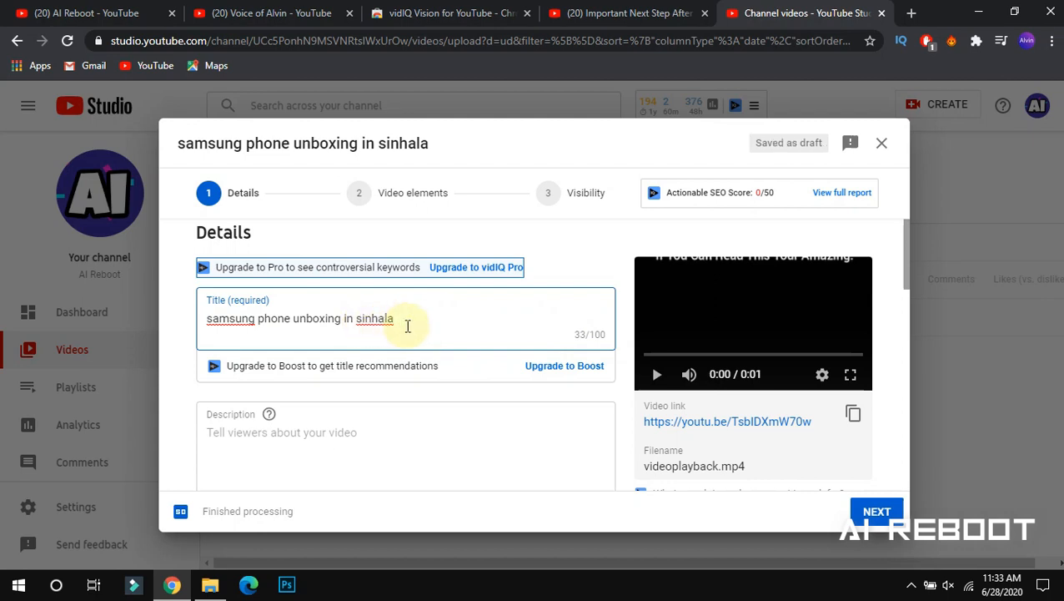
click(392, 427)
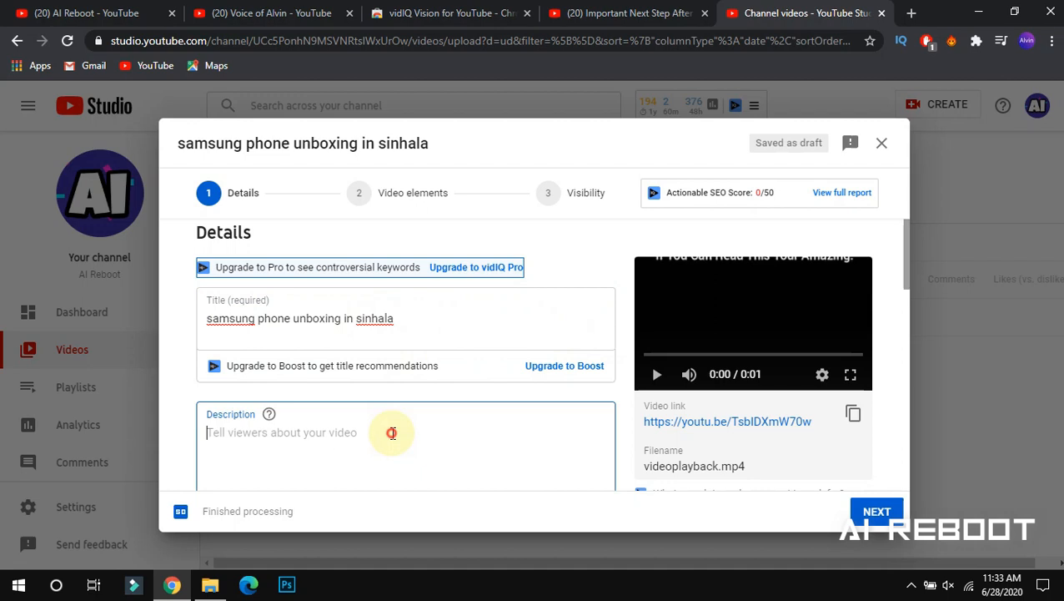
drag(399, 317, 154, 310)
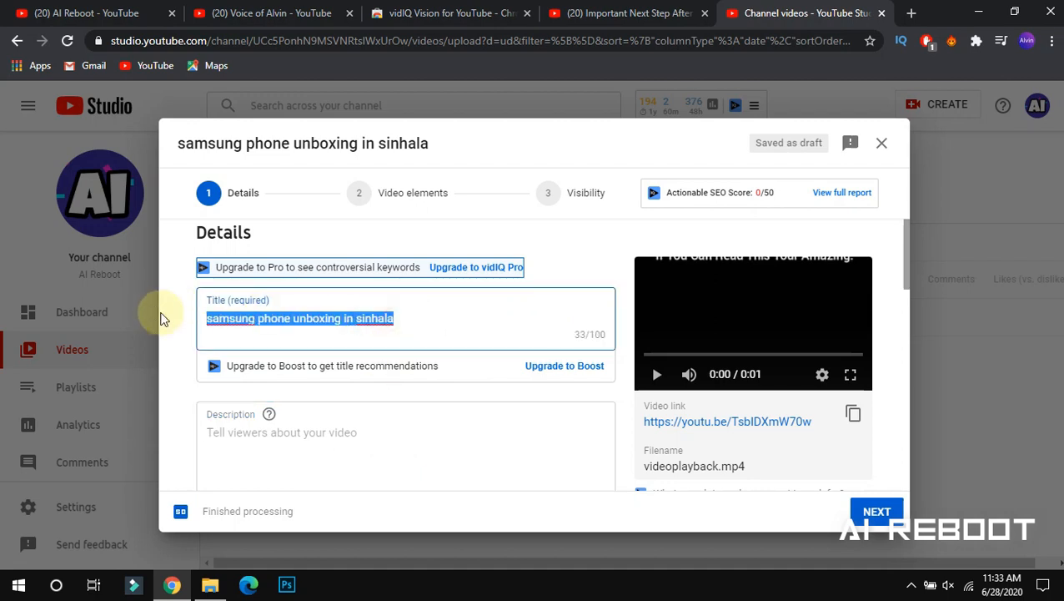
click(261, 317)
click(330, 442)
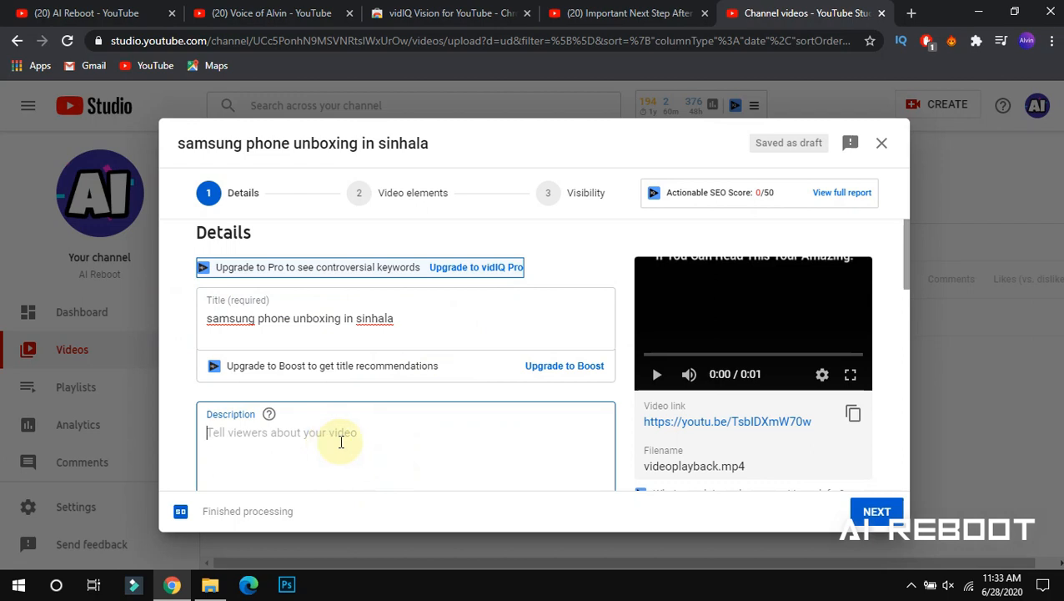
Start a description reading 'in this vi' after checking the title
drag(904, 274, 765, 285)
click(515, 247)
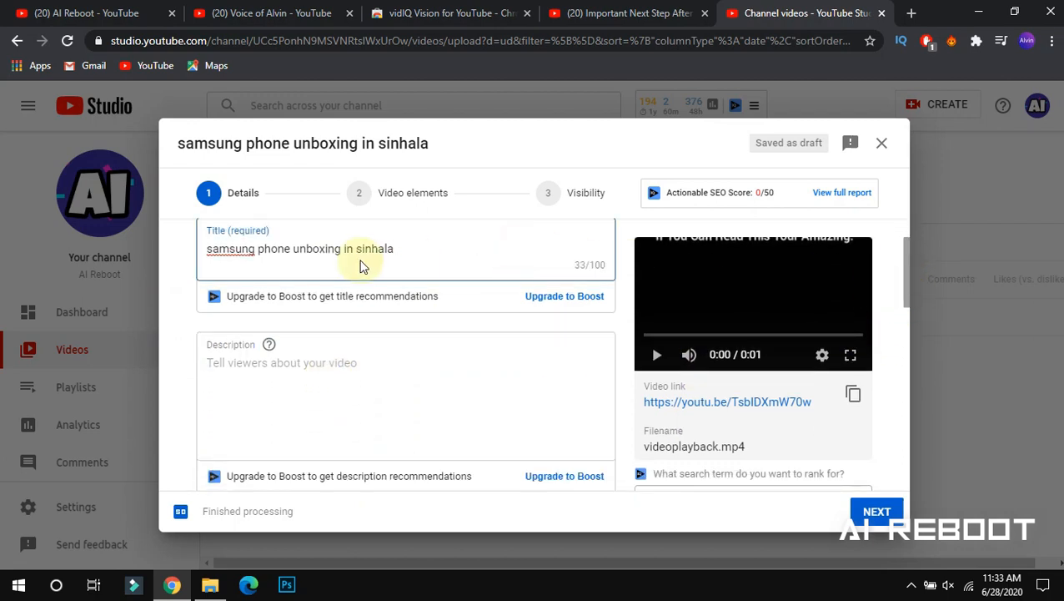
drag(394, 249, 357, 248)
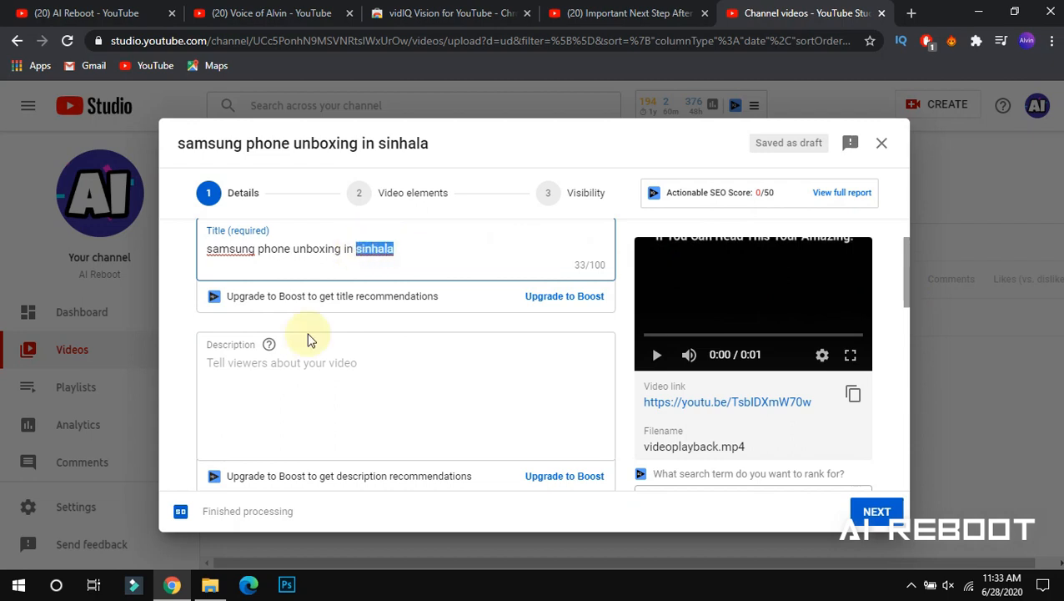
click(291, 359)
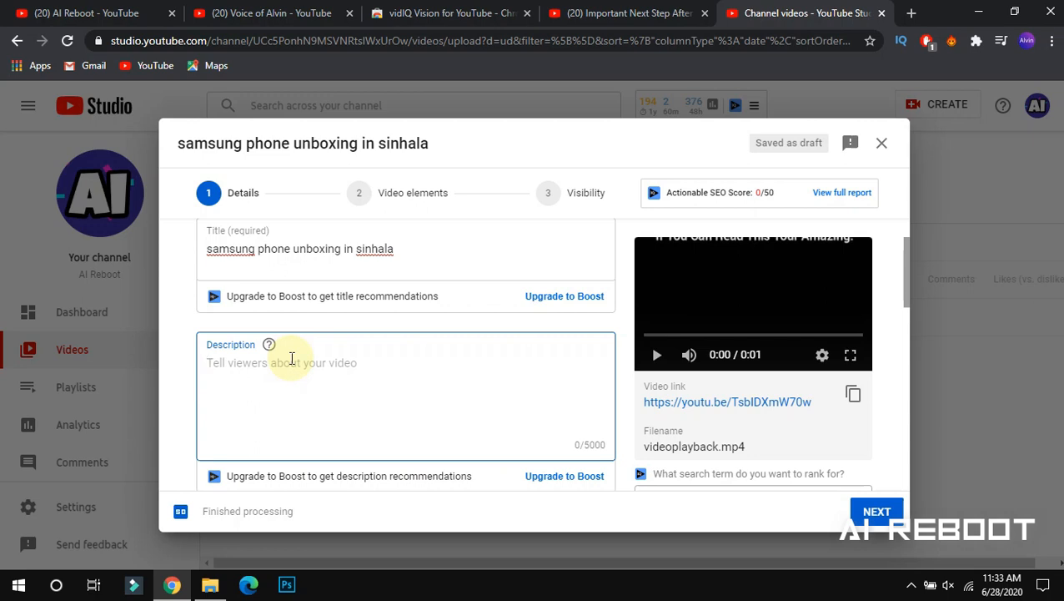
text(in this vi)
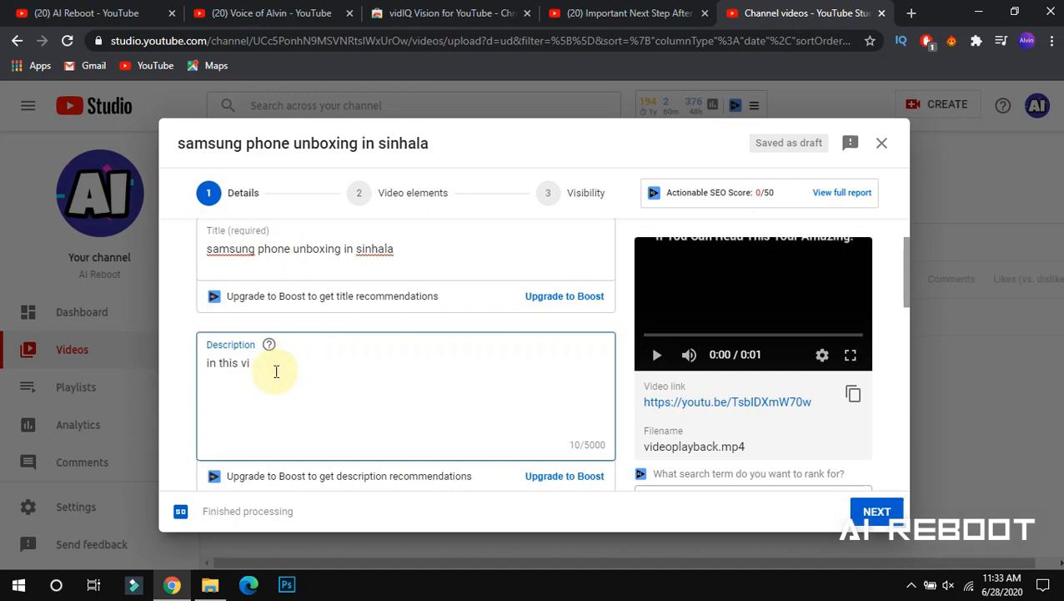
Replace the partial description with the hashtags '#samsung #unboxing'
drag(422, 247, 205, 247)
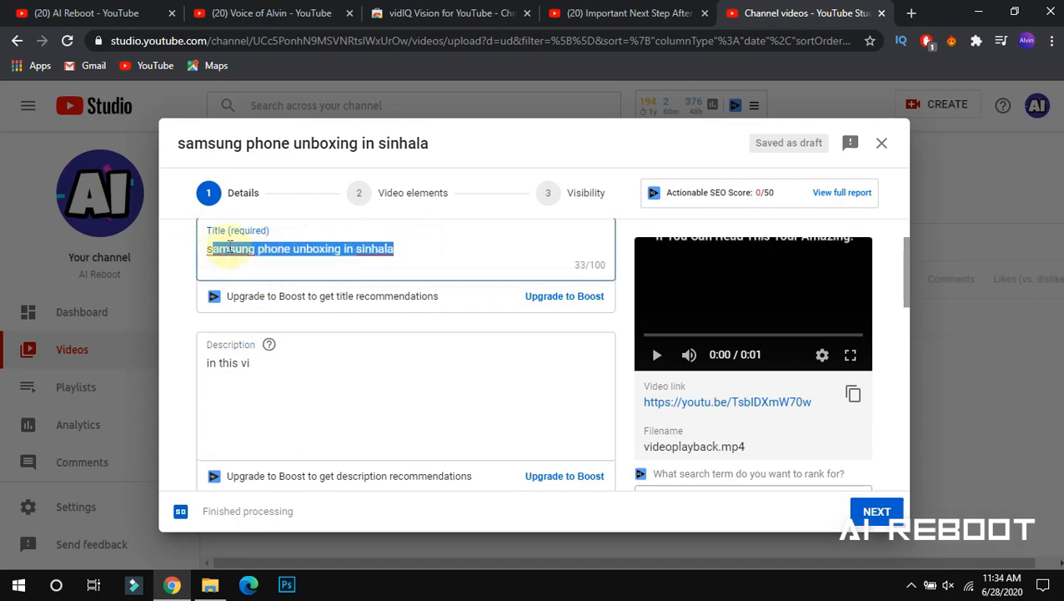
click(435, 251)
click(401, 383)
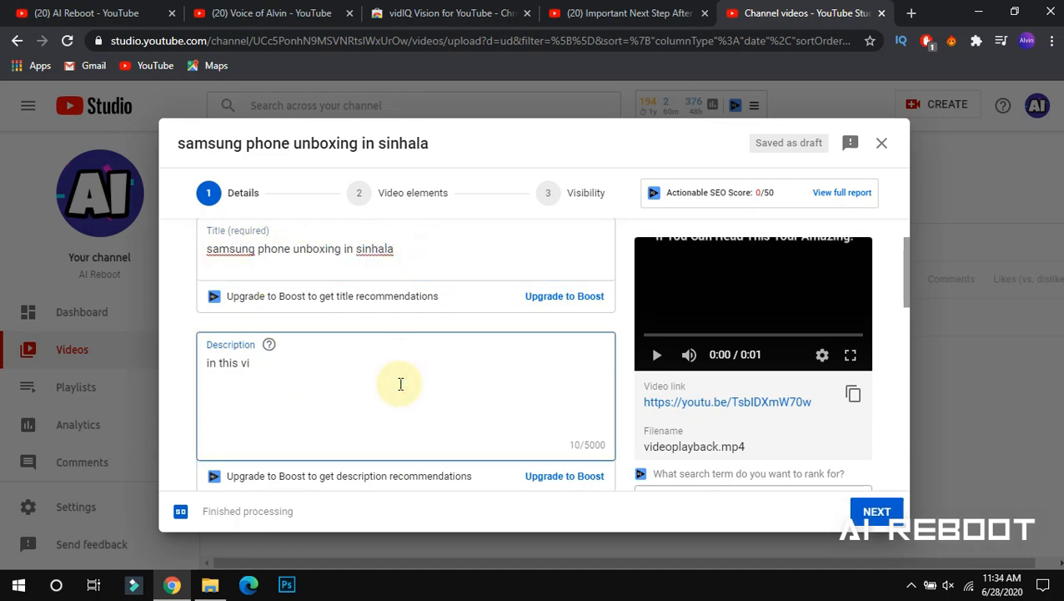
key(BackSpace)
key(BackSpace)
key(BackSpace)
key(BackSpace)
key(BackSpace)
key(BackSpace)
key(BackSpace)
key(BackSpace)
key(BackSpace)
key(BackSpace)
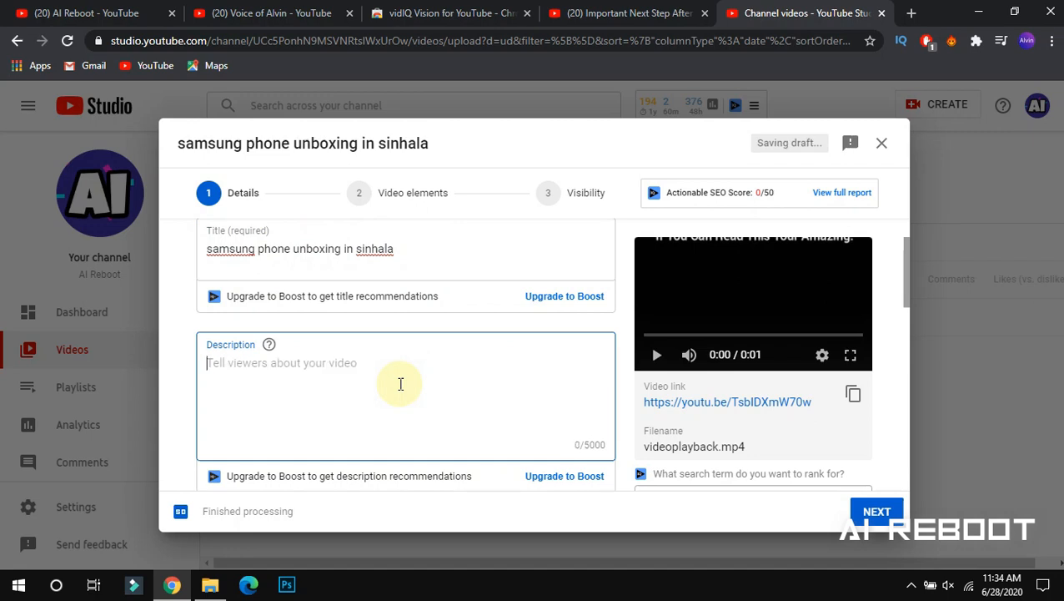
text(#)
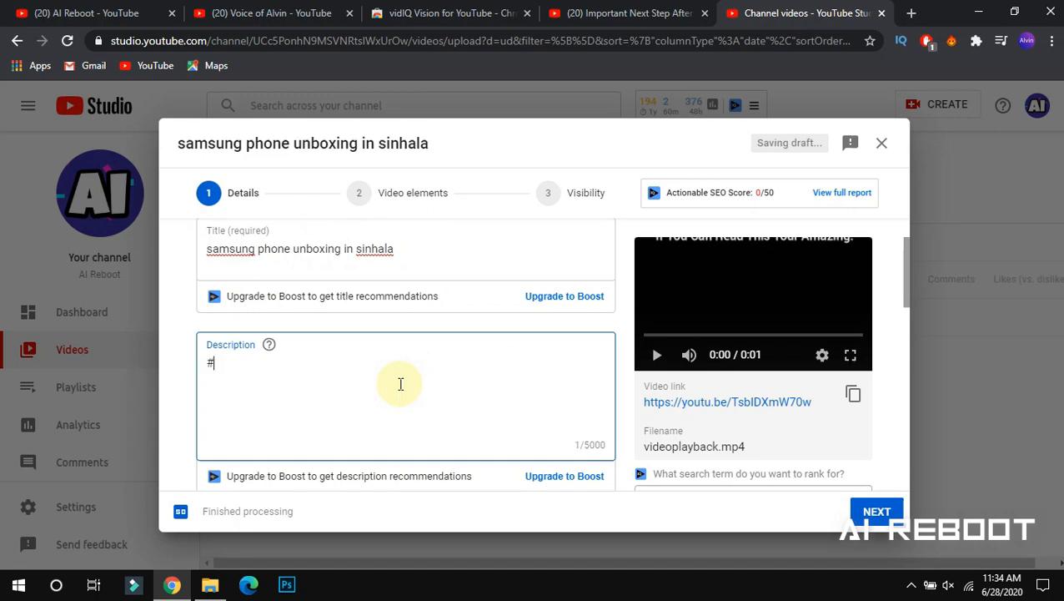
text(samsung)
text(#)
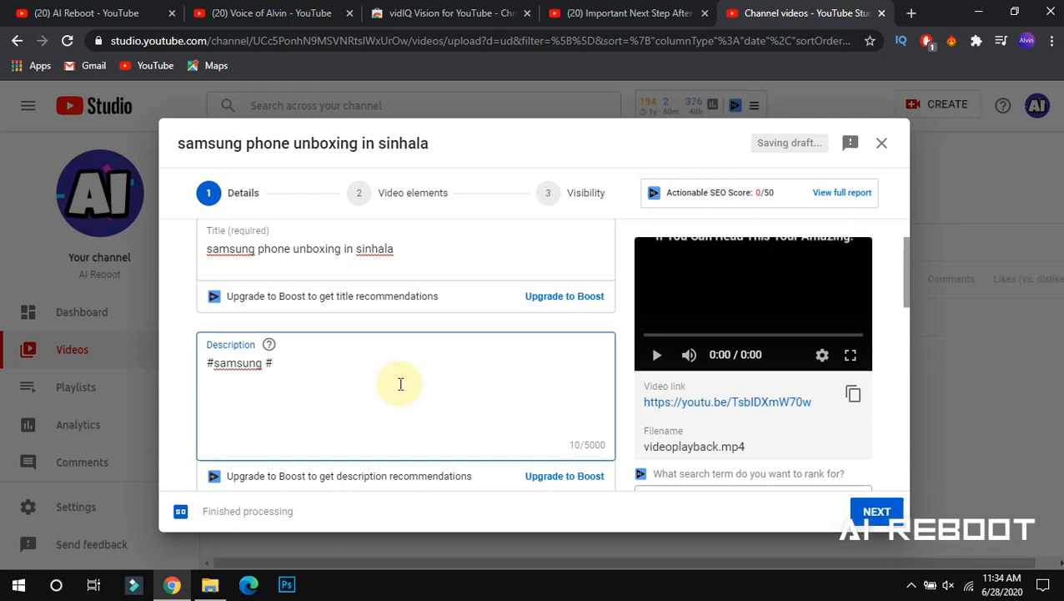
text(unboxing)
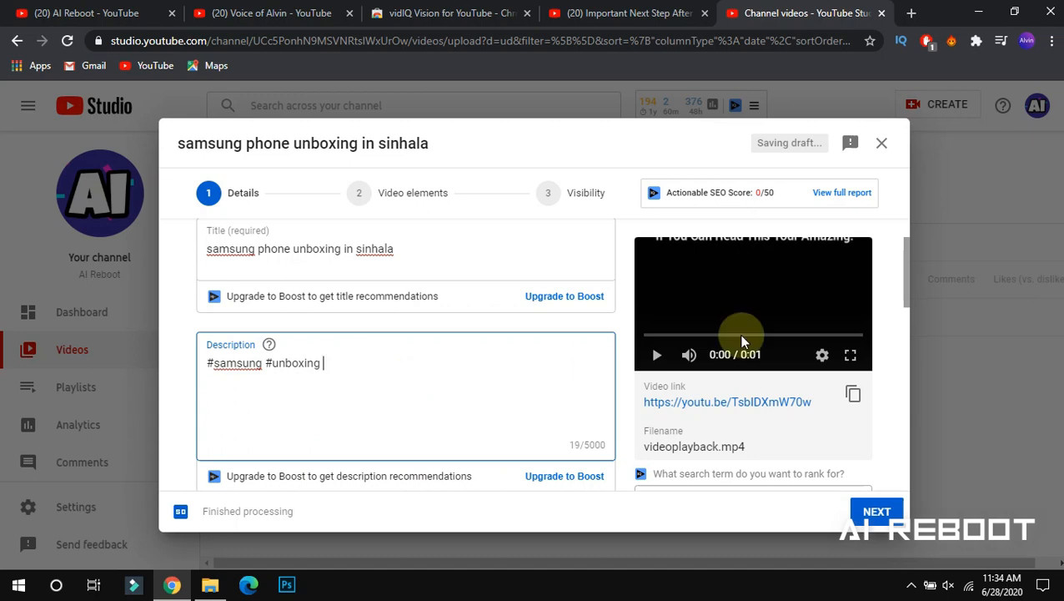
drag(904, 291, 904, 302)
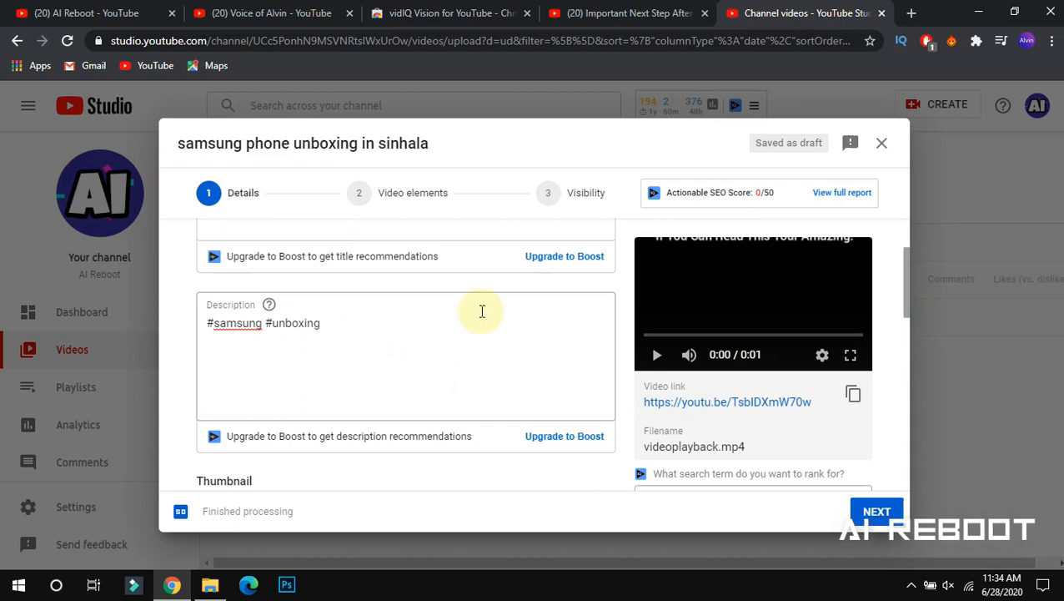
drag(905, 291, 882, 358)
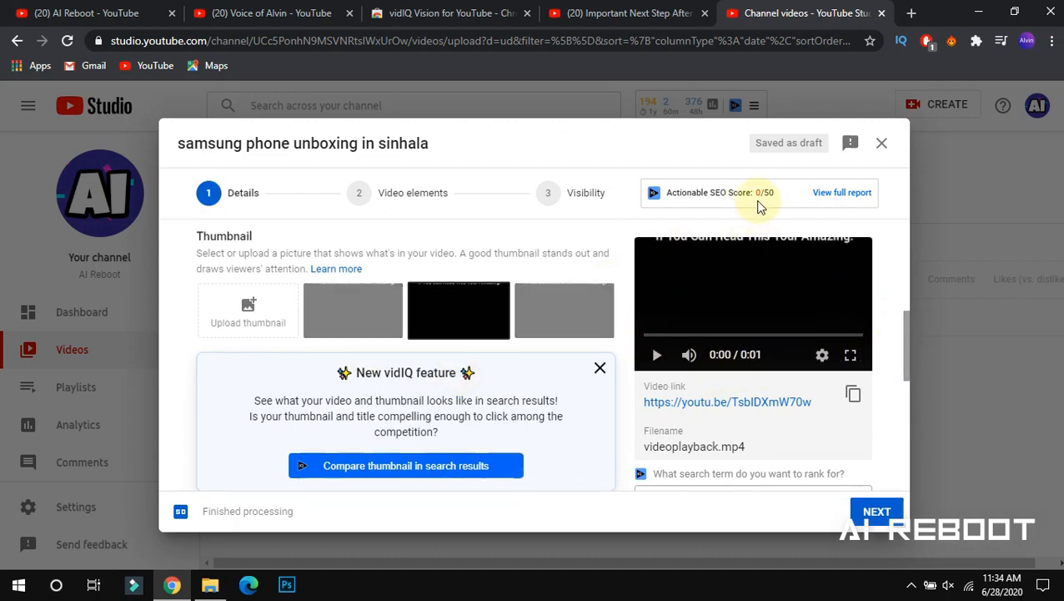
Scroll the Details form and expand the extra options to reveal the empty Tags field
scroll(906, 344, down, 2)
drag(905, 344, 876, 464)
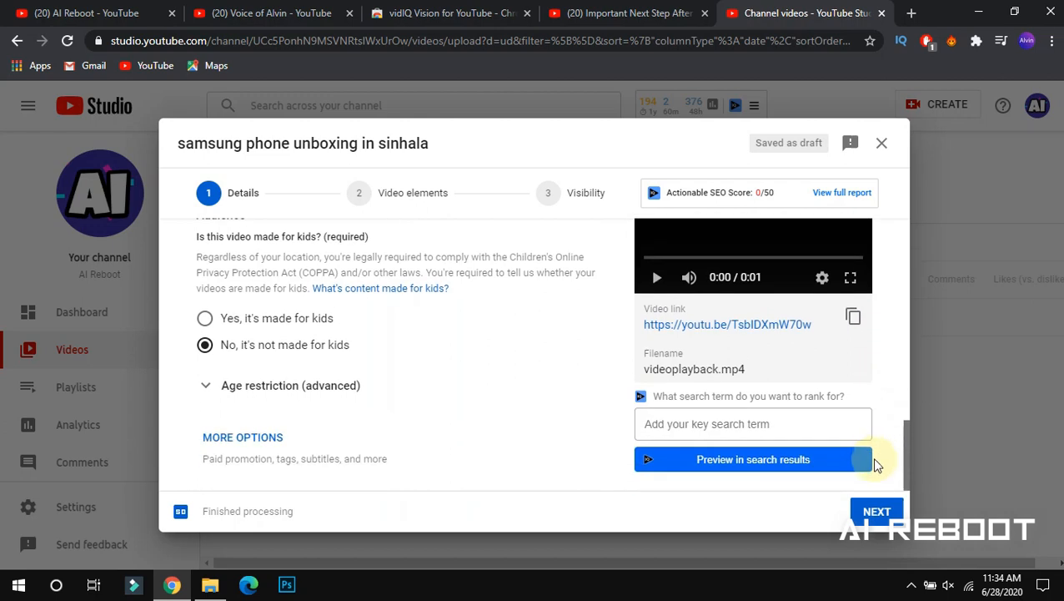
click(226, 448)
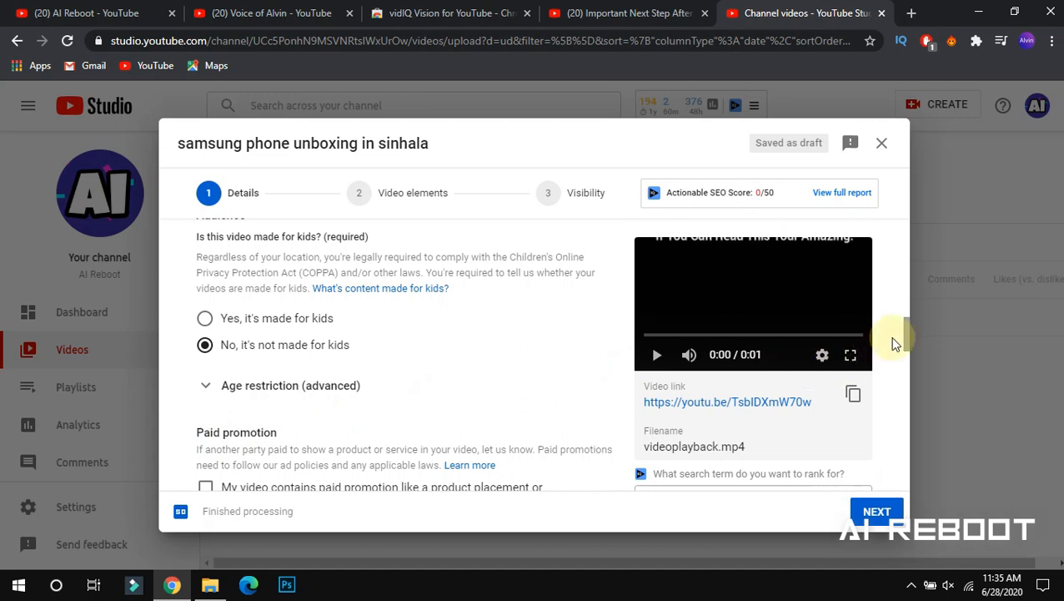
drag(909, 341, 884, 373)
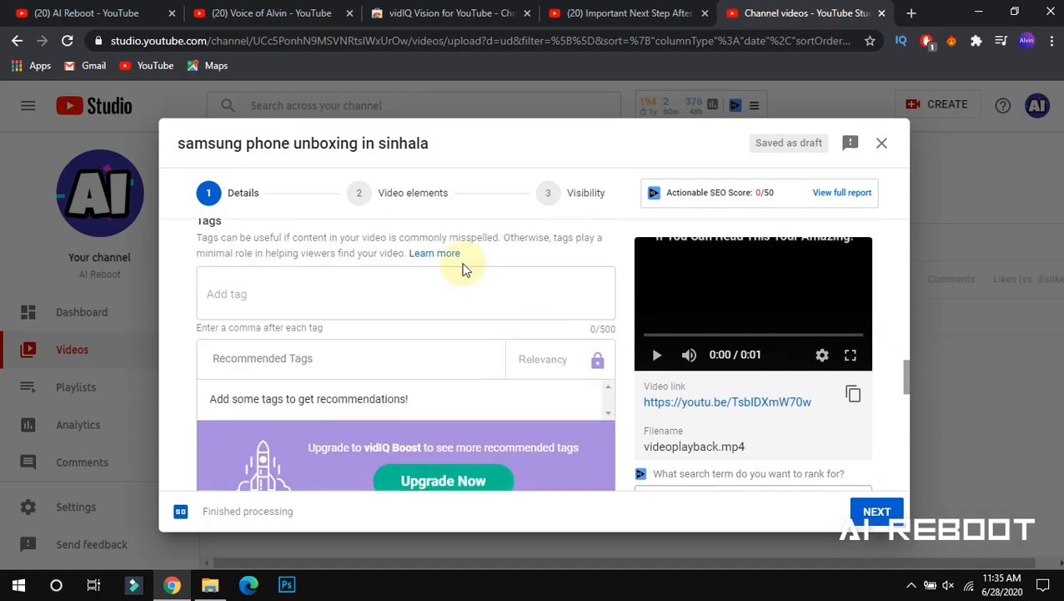
Add the tag 'samsung' and confirm vidIQ's SEO score rose to 13.1/50
click(432, 291)
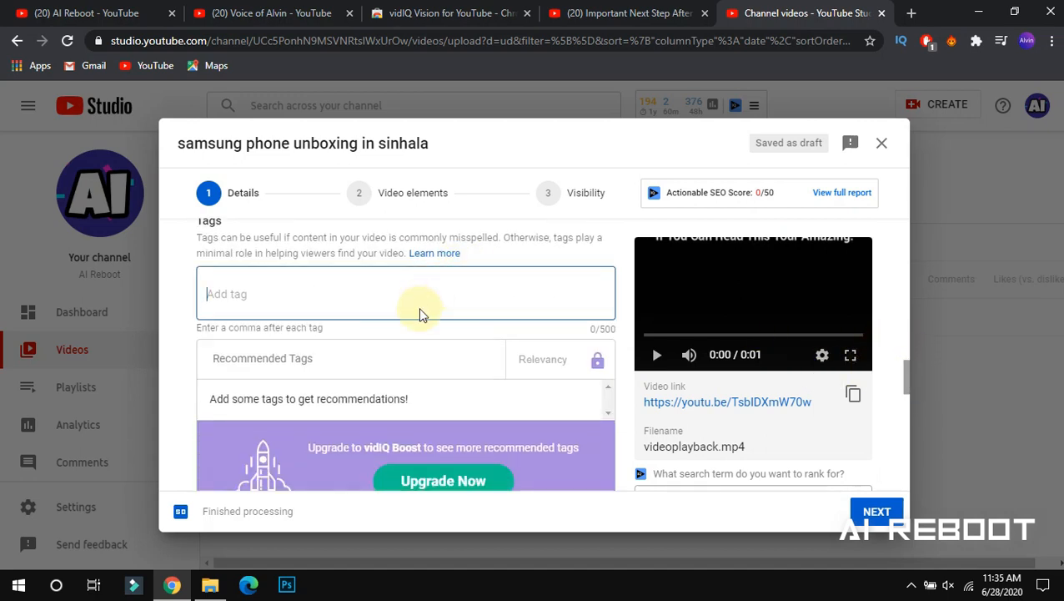
click(286, 294)
text(samun)
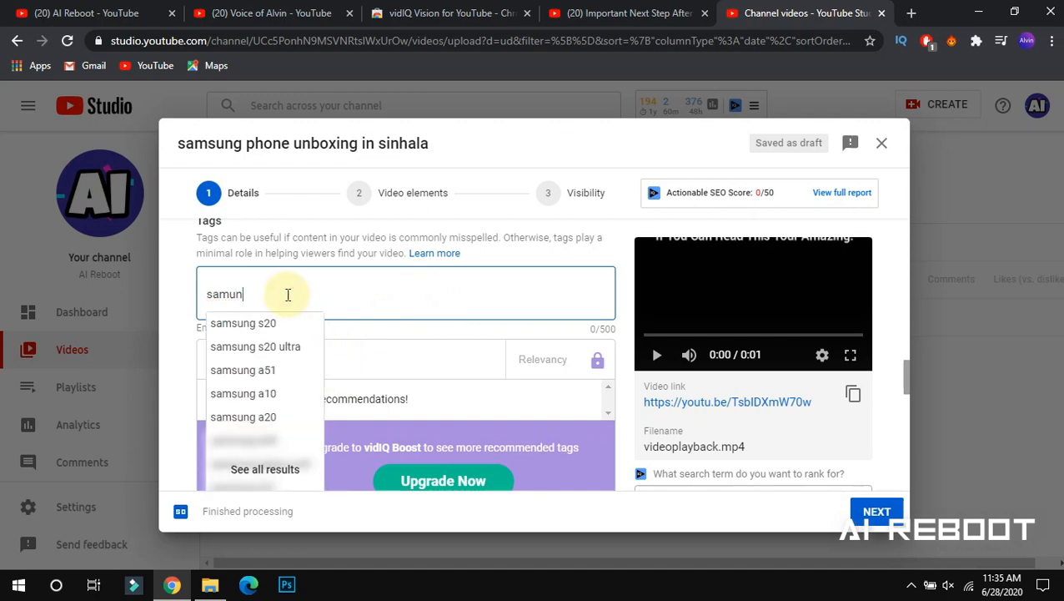
text(g sung)
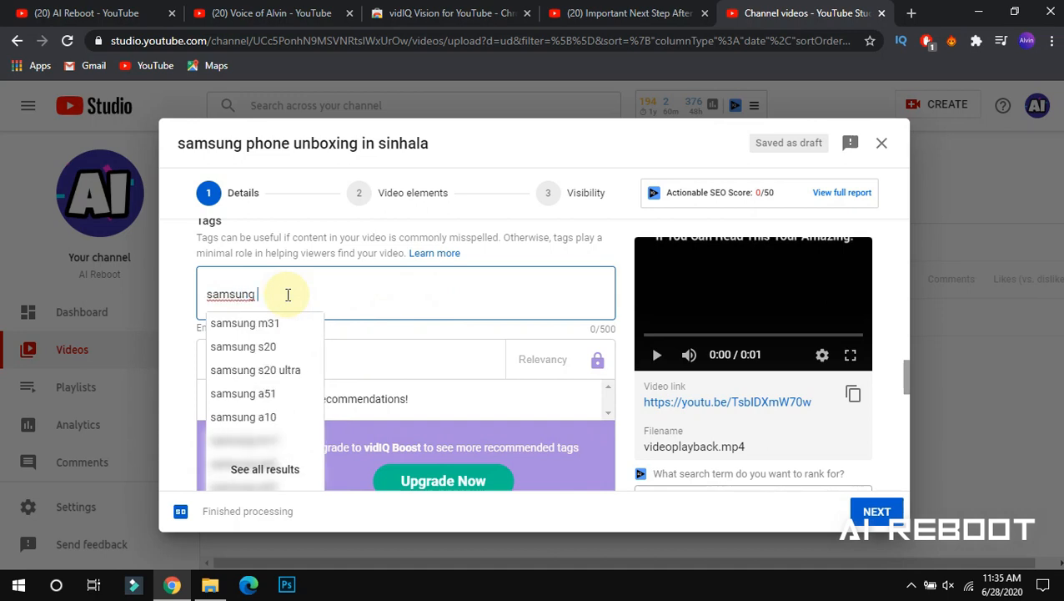
text(,)
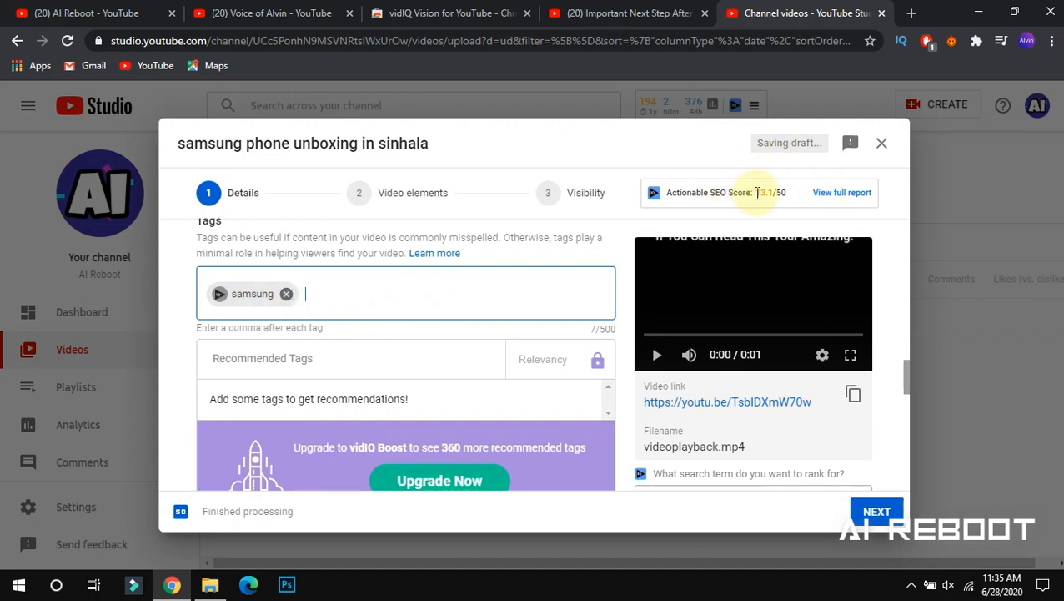
click(757, 192)
drag(757, 193, 769, 193)
click(764, 192)
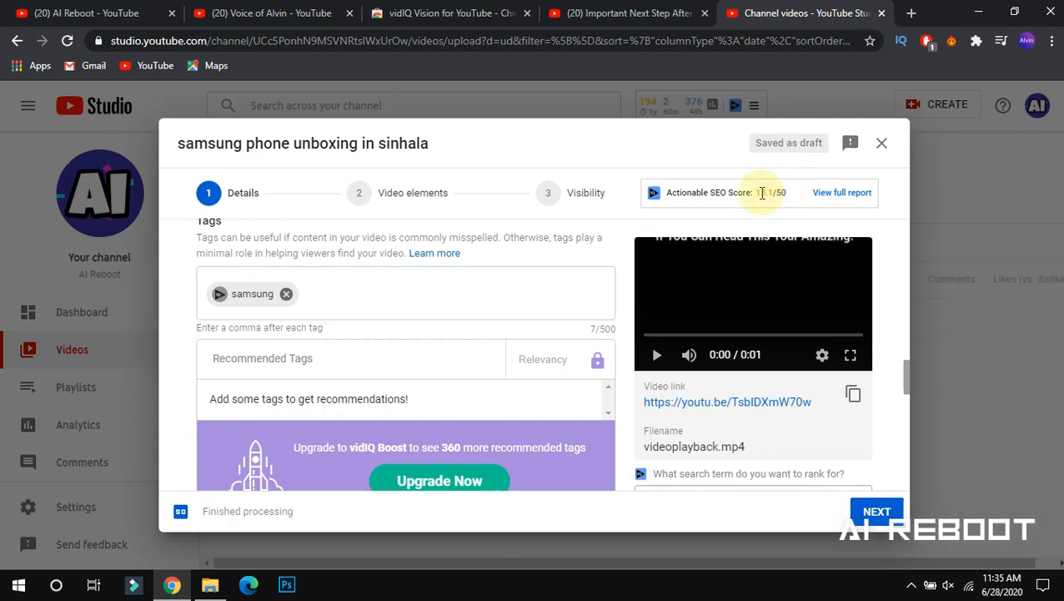
drag(758, 193, 772, 196)
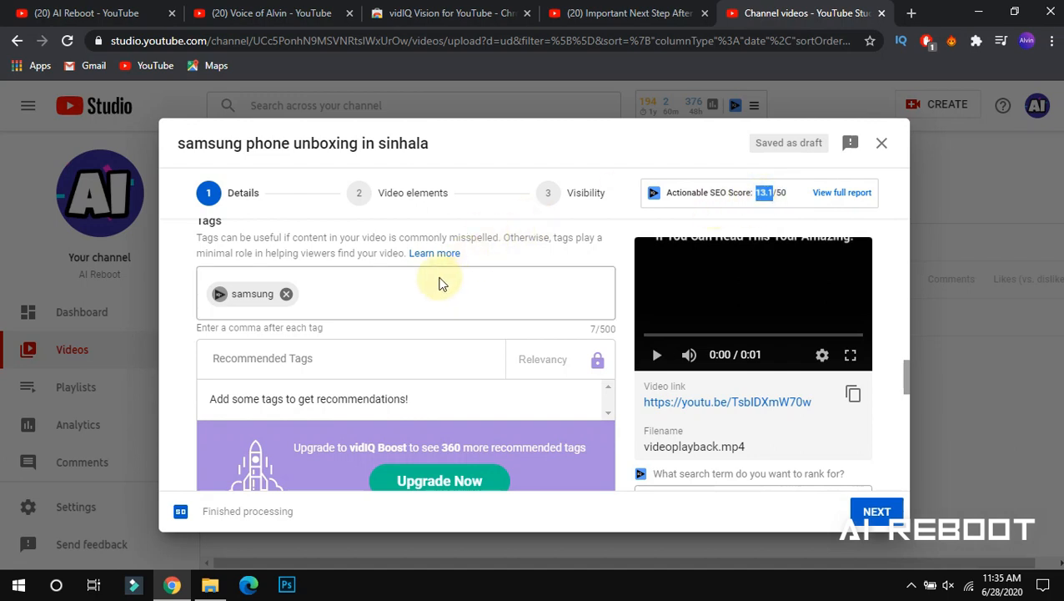
click(388, 293)
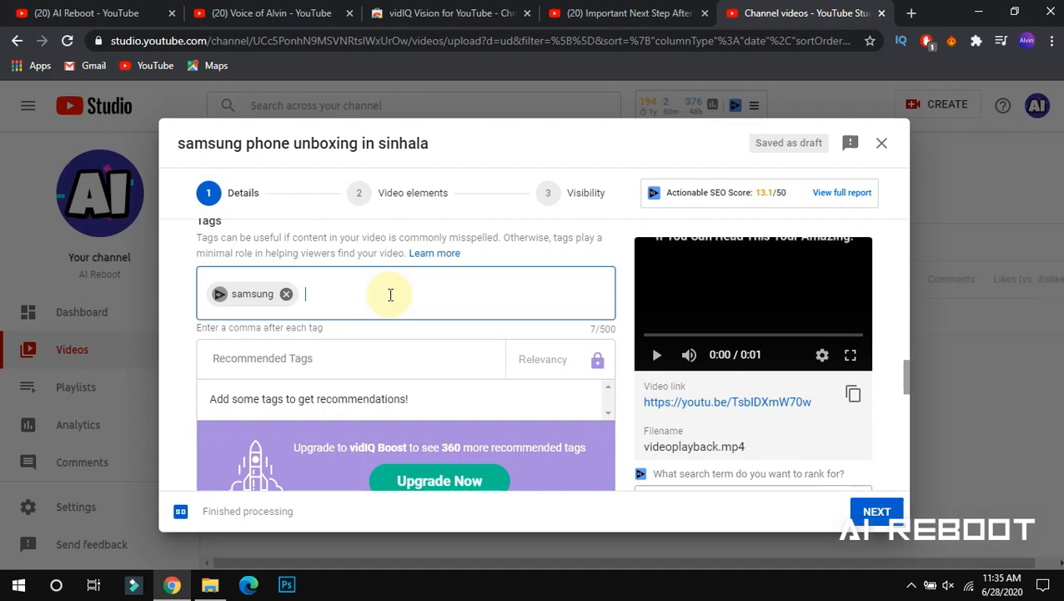
Add 'unboxing' and 'samsung phone unboxing in sinhala' as tags on the draft
text(unboxing)
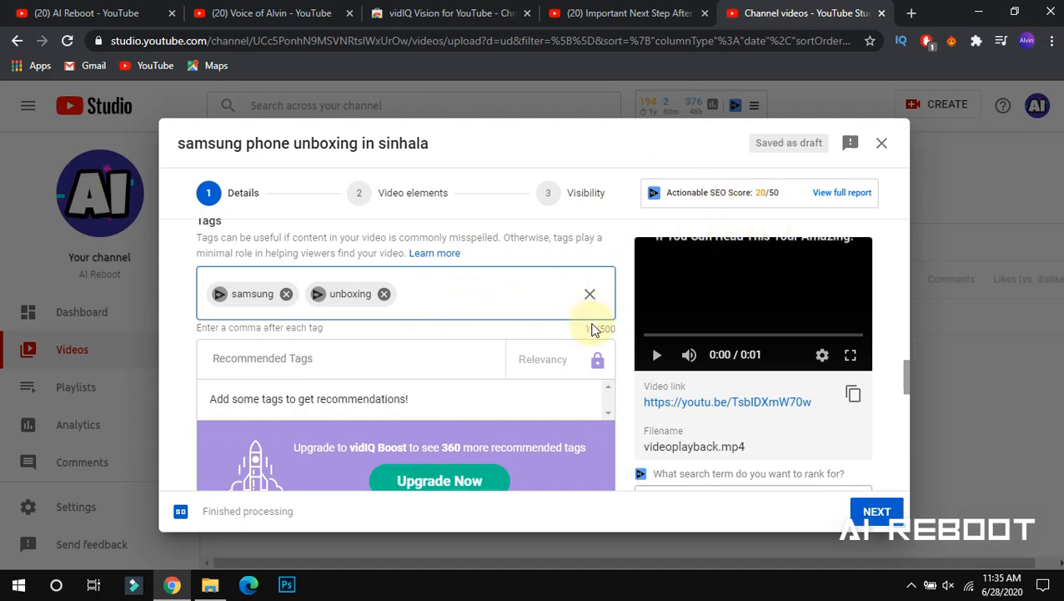
drag(587, 326, 604, 326)
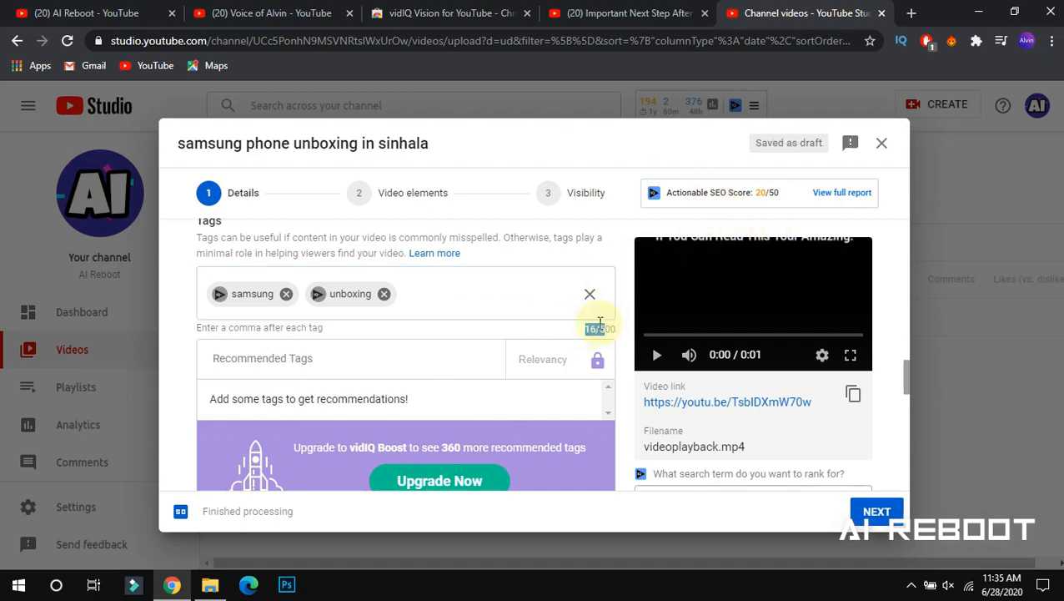
click(474, 299)
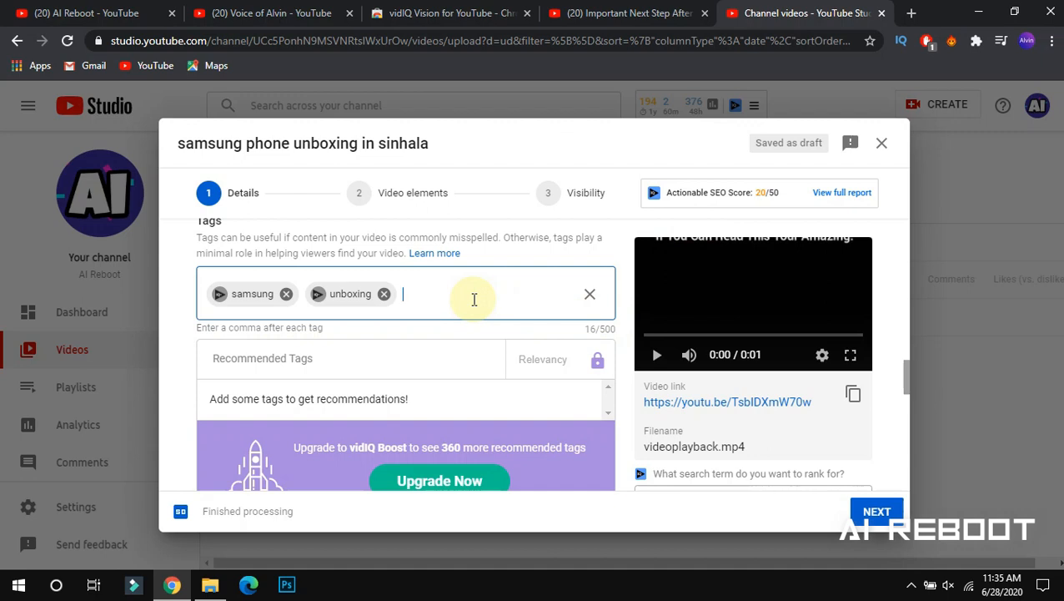
text(sam s)
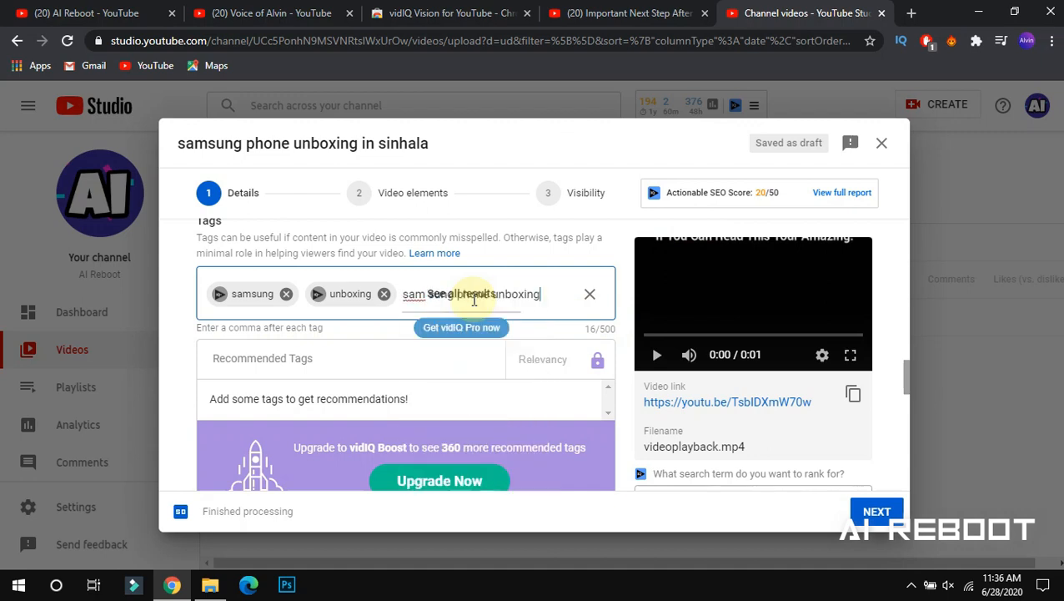
text(in sinhala)
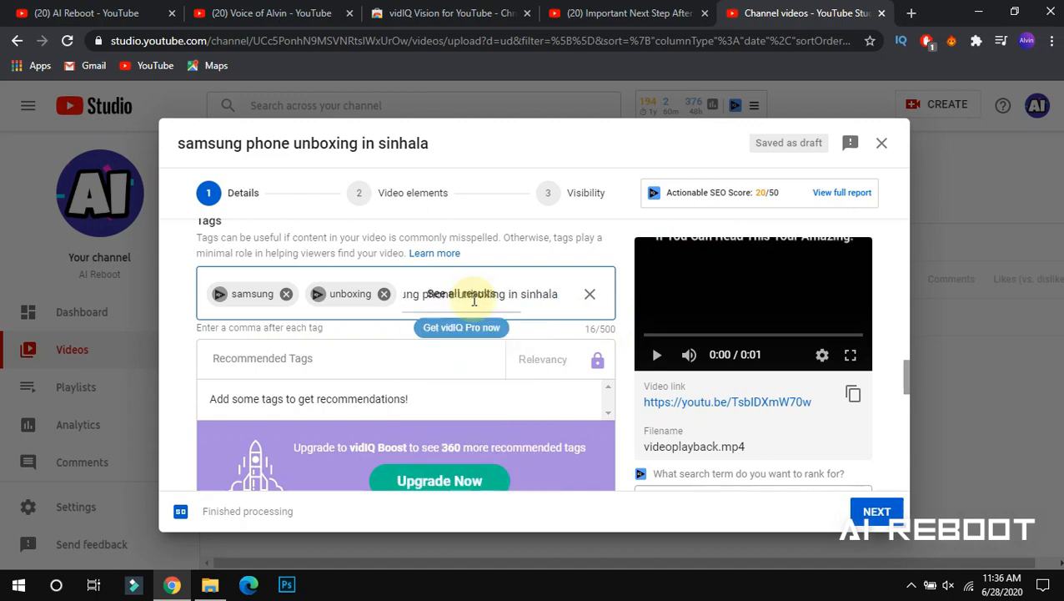
key(Return)
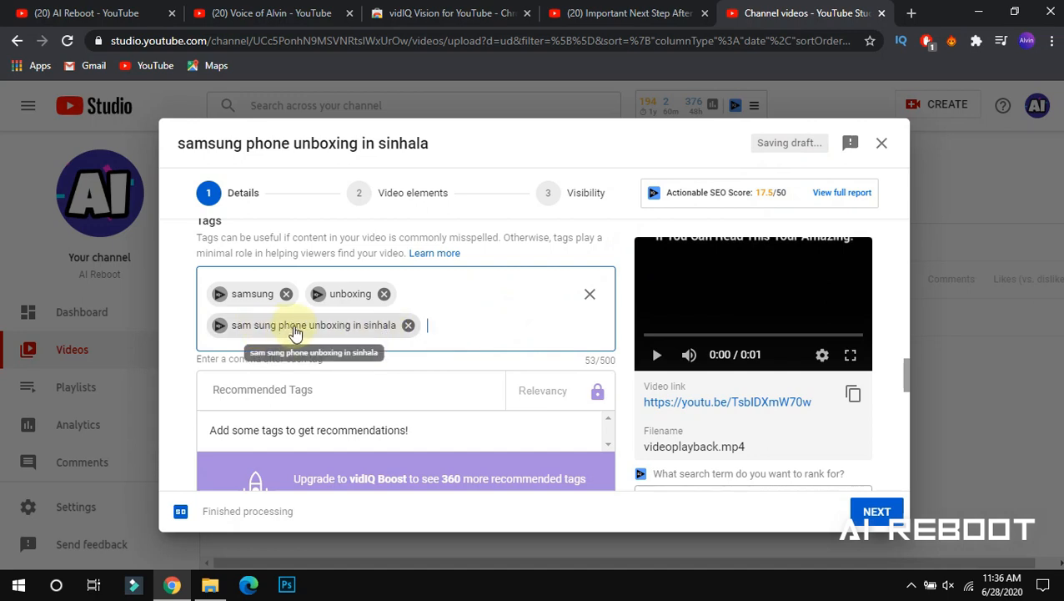
Remove the stray space in the 'sam sung' tag, lifting the SEO score to 20.7/50
drag(755, 194, 784, 194)
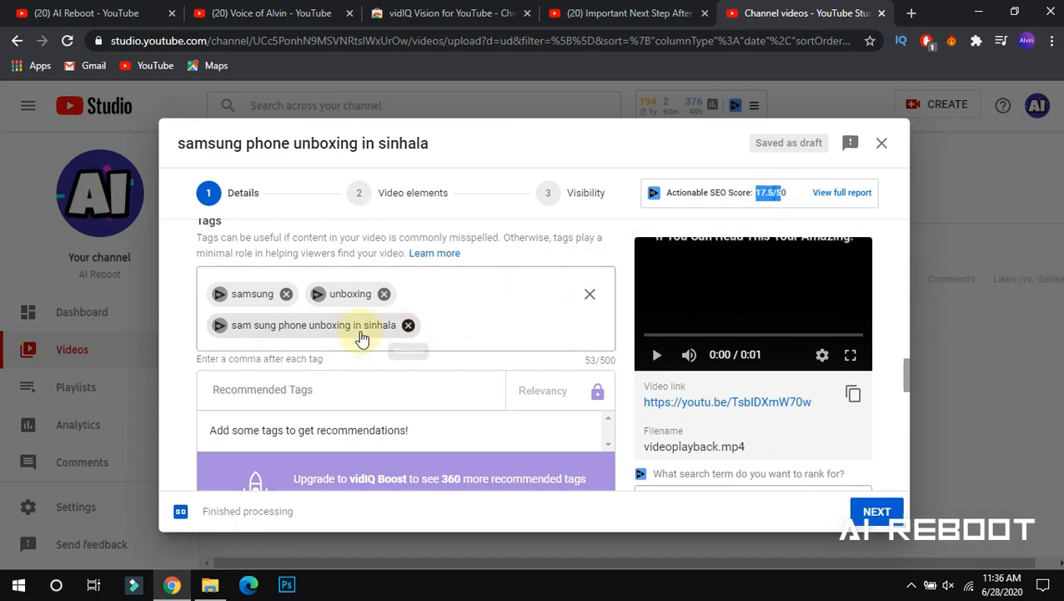
double_click(265, 327)
click(255, 327)
key(BackSpace)
click(465, 310)
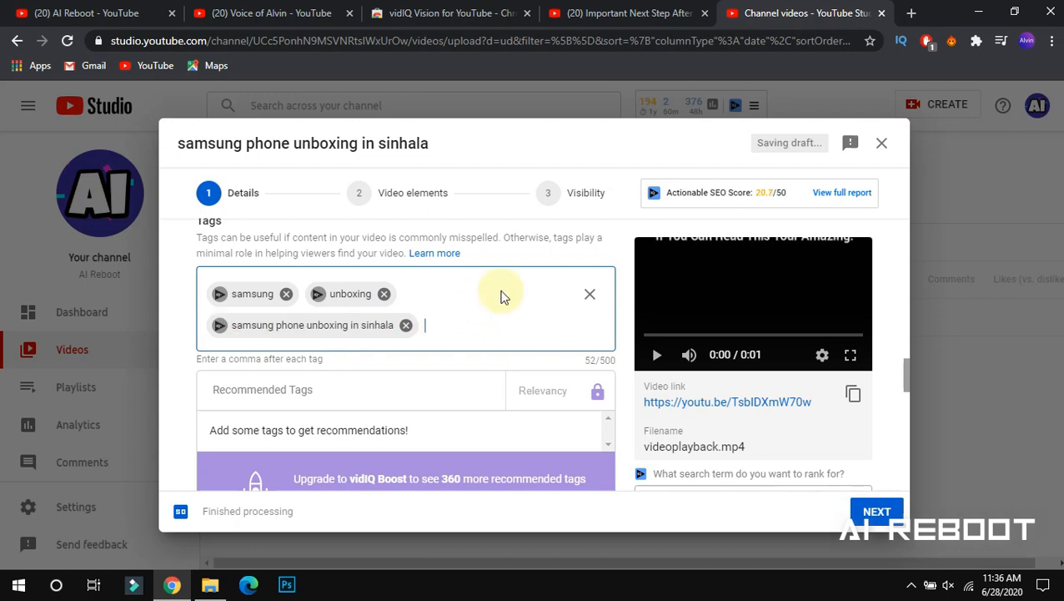
double_click(761, 193)
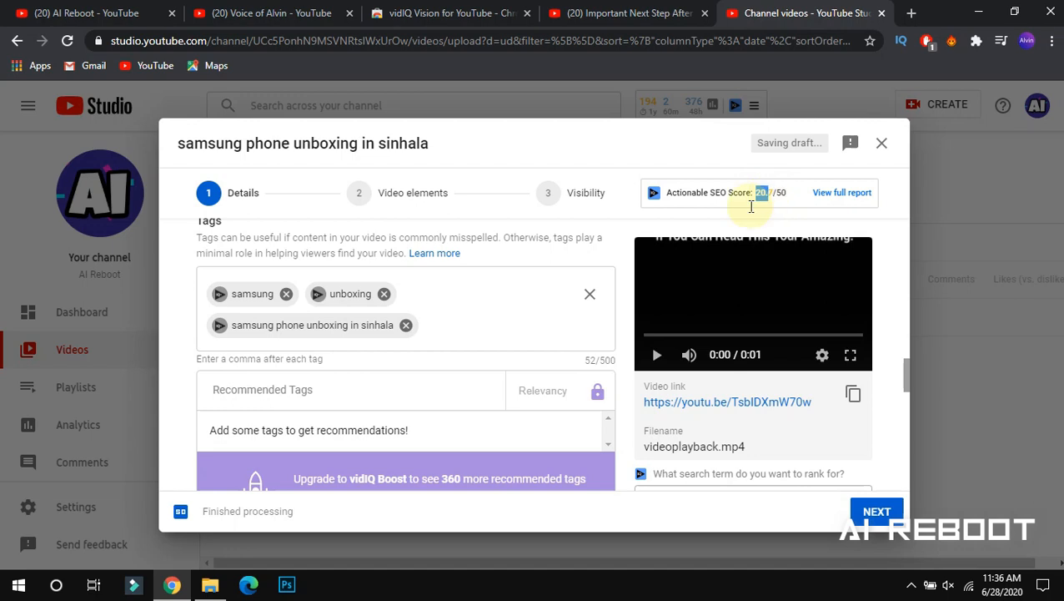
click(519, 334)
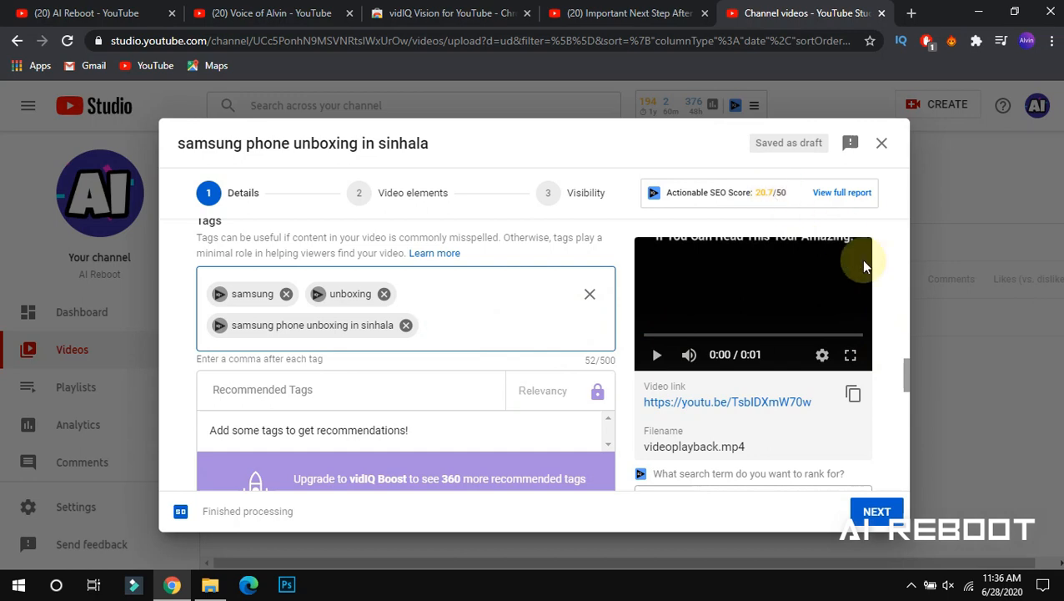
Enter 'samsung' in vidIQ's 'What search term do you want to rank for?' box
mouse_move(906, 371)
mouse_down()
mouse_move(900, 408)
mouse_move(900, 351)
mouse_up()
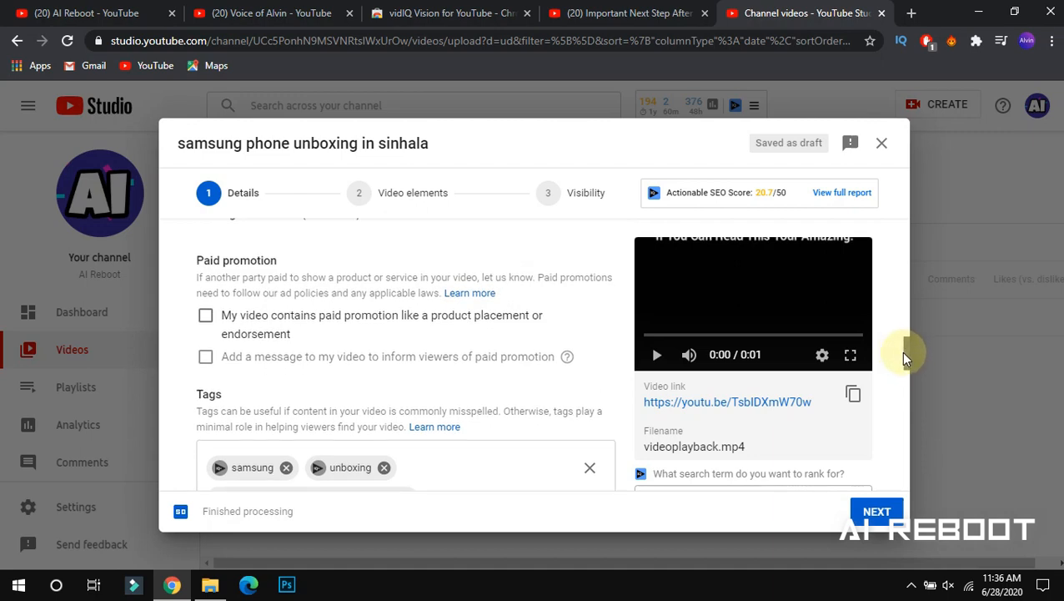
drag(907, 357, 902, 480)
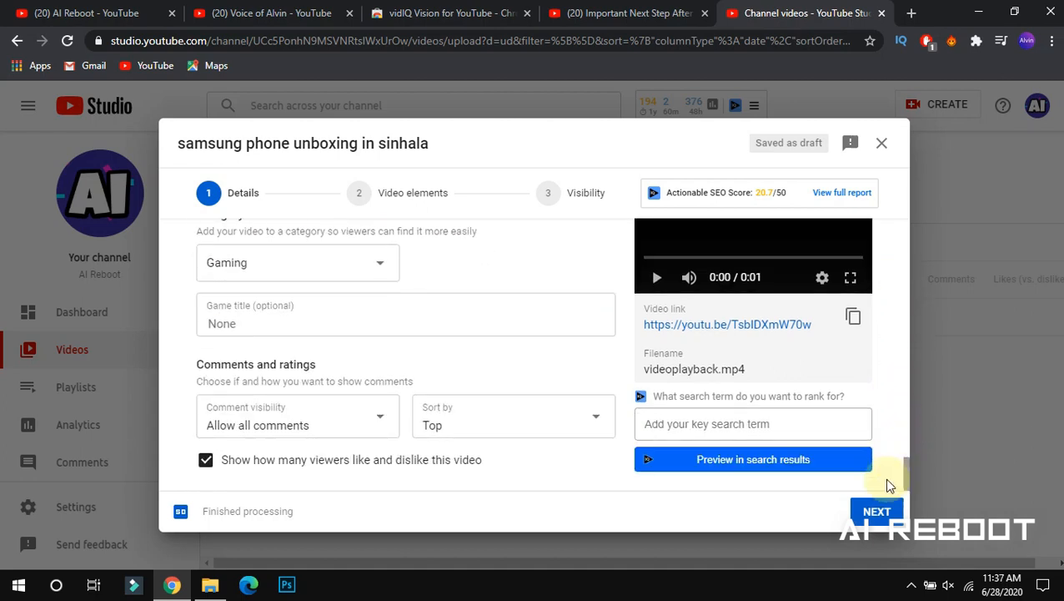
click(683, 426)
text(samsung)
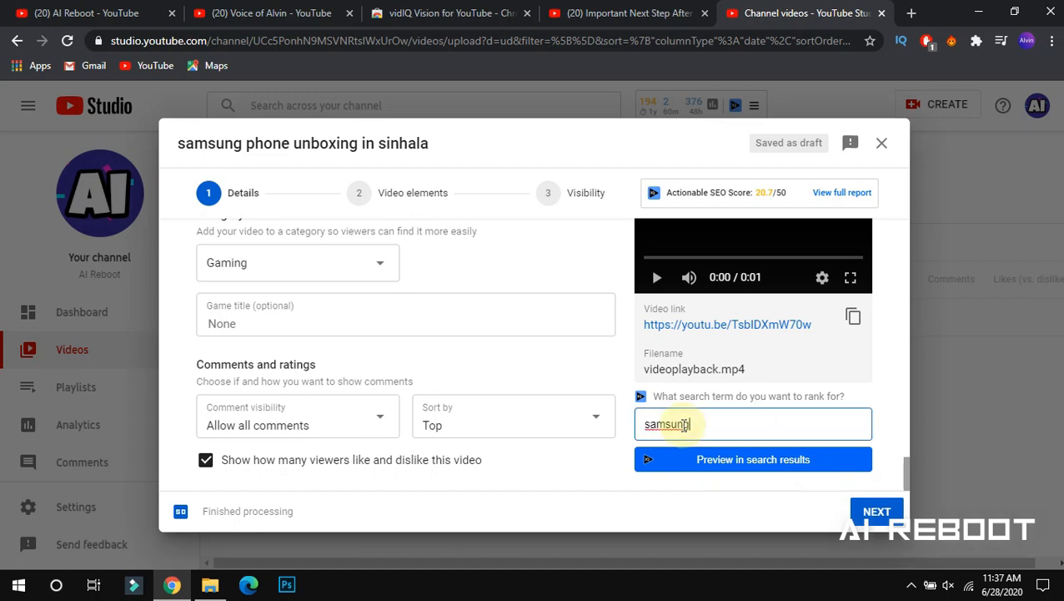
Preview the draft in vidIQ's search results for 'samsung' and scroll through the preview
click(713, 460)
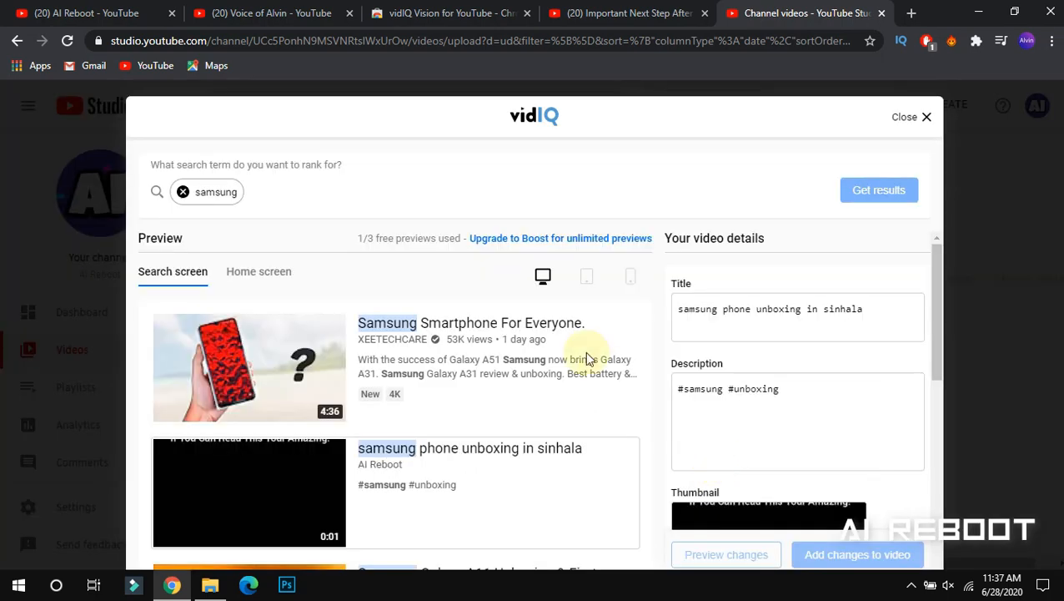
mouse_move(937, 280)
mouse_down()
mouse_move(936, 316)
mouse_move(926, 283)
mouse_move(922, 302)
mouse_move(899, 481)
mouse_move(935, 238)
mouse_up()
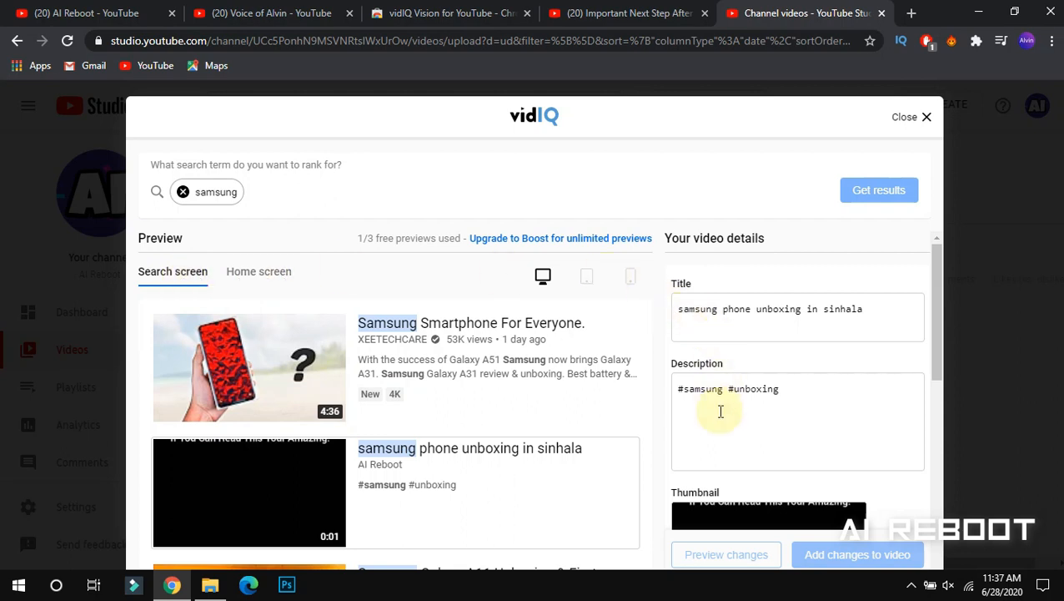
mouse_move(938, 307)
mouse_down()
mouse_move(910, 447)
mouse_move(921, 294)
mouse_up()
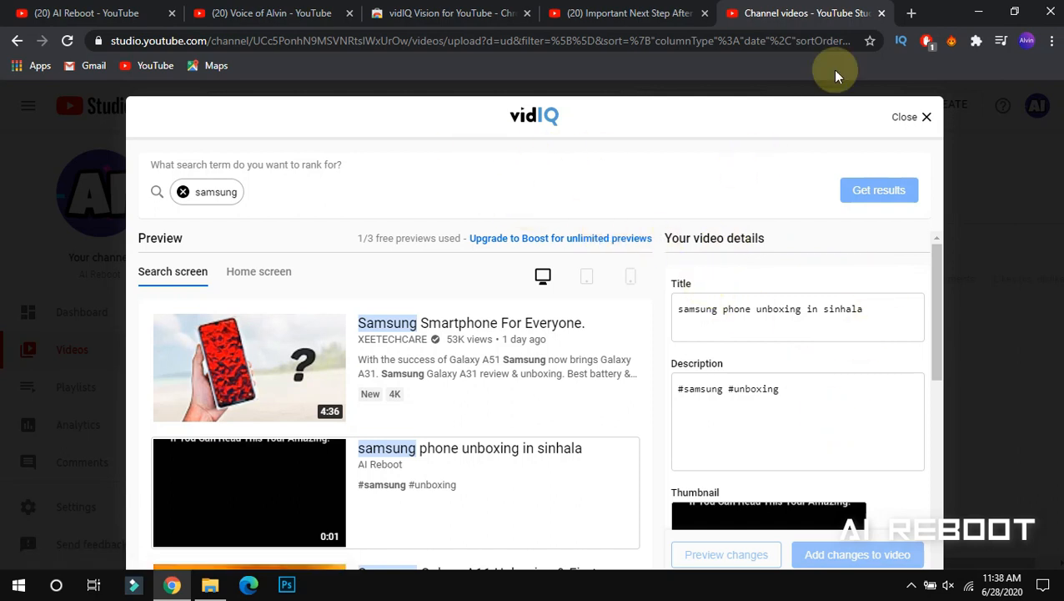
Close the vidIQ preview and change the category from Gaming to Science & Technology
click(924, 118)
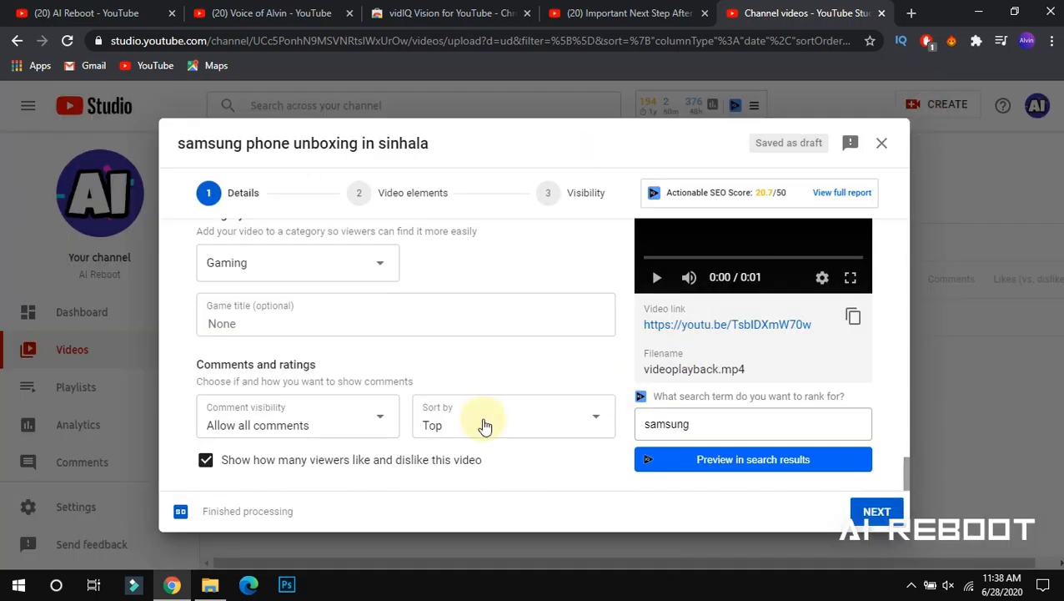
click(342, 270)
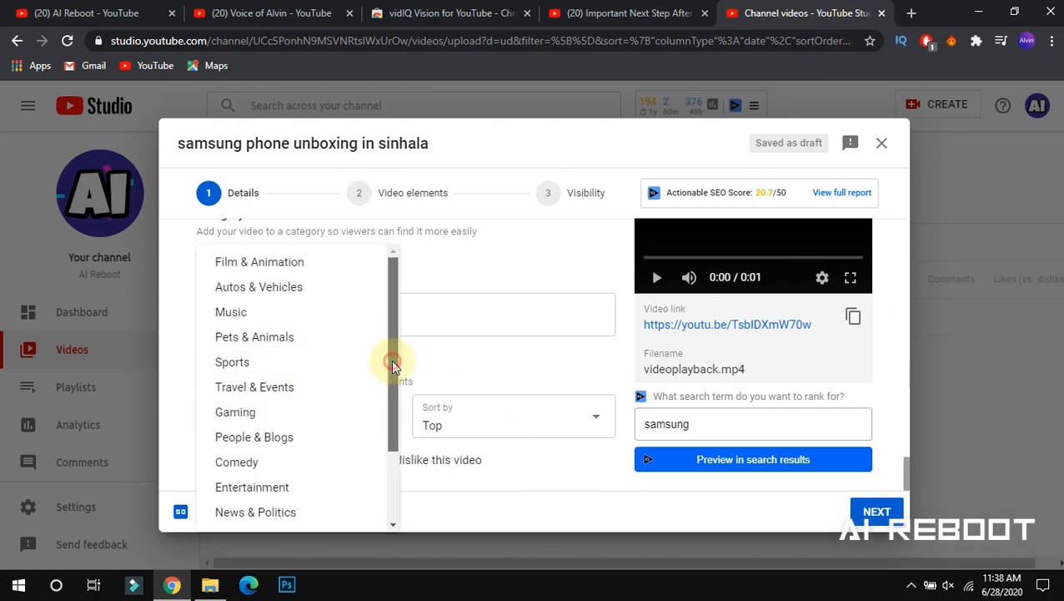
scroll(375, 467, down, 3)
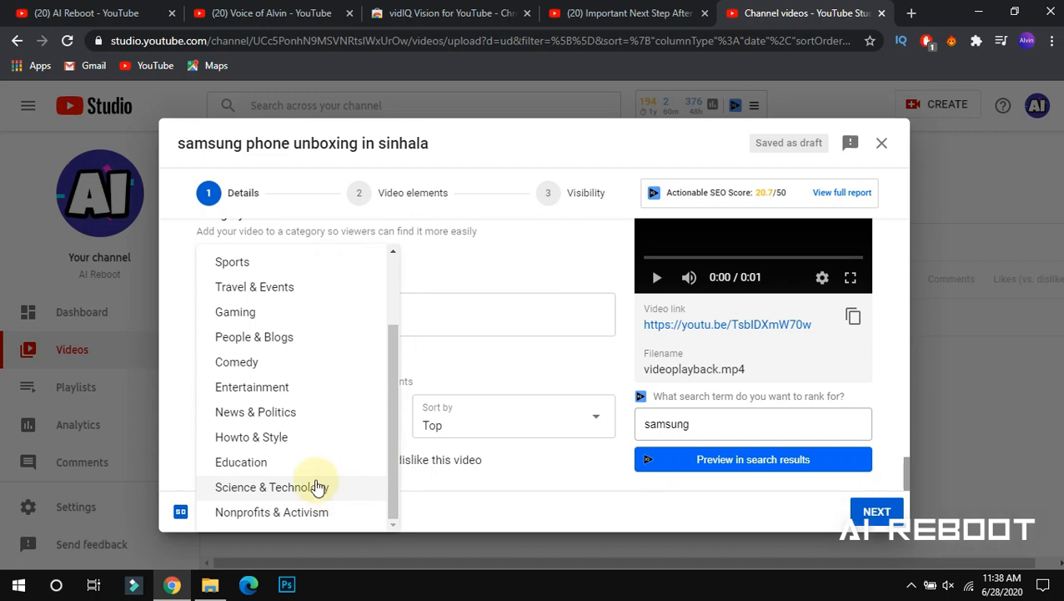
click(293, 490)
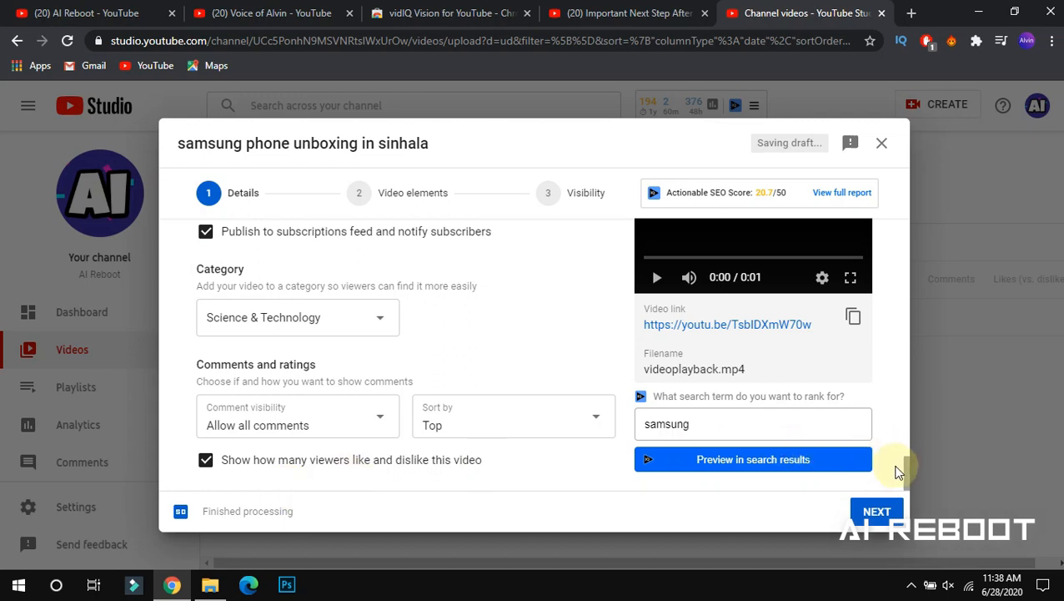
Scroll the details form back up to the title and description
drag(905, 469, 898, 408)
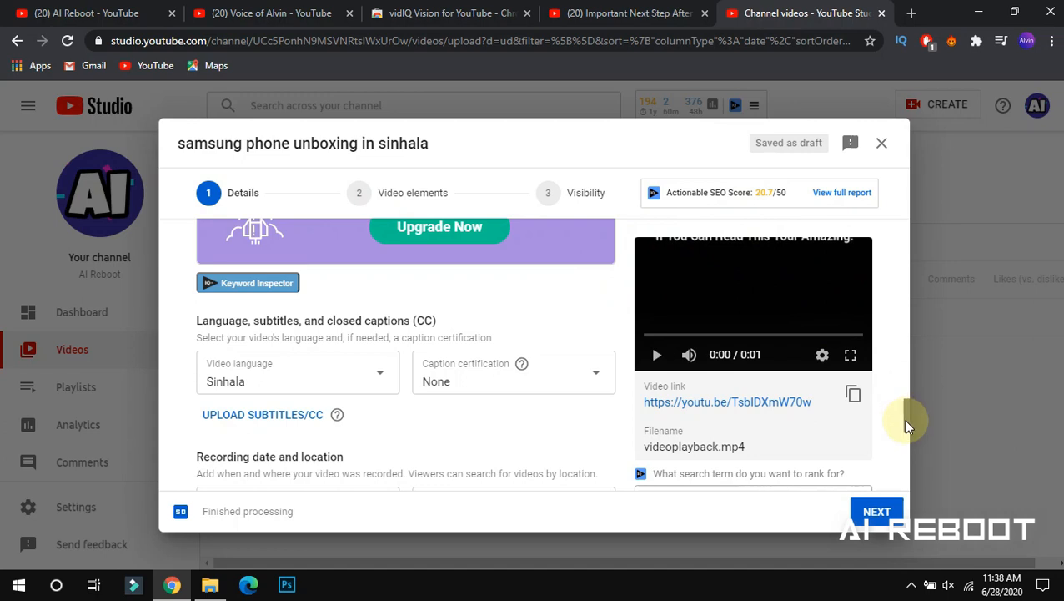
drag(904, 418, 831, 209)
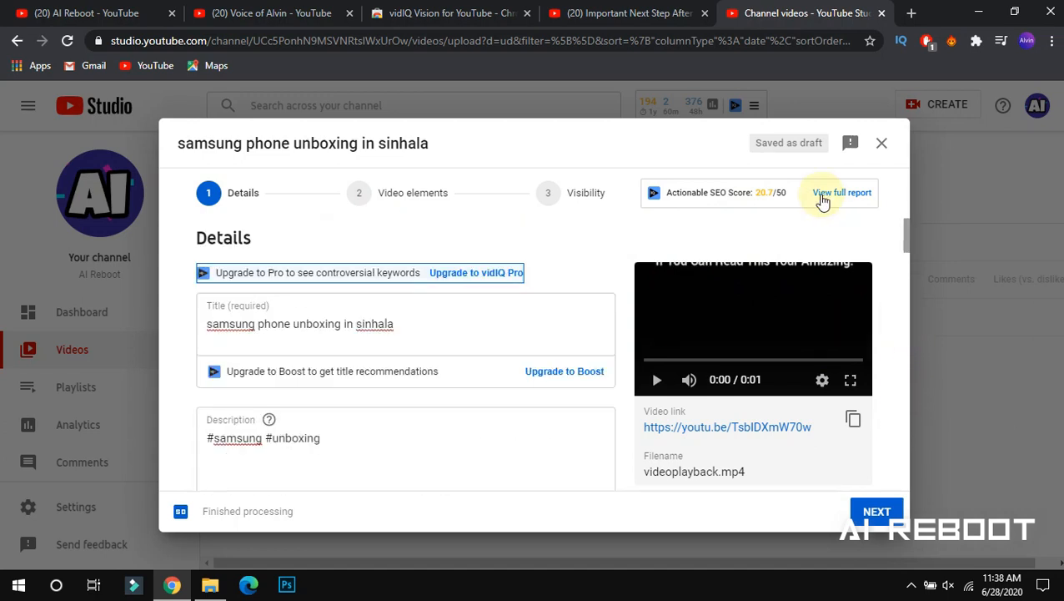
Open vidIQ's full SEO report and inspect its Tag count score of 0/5
click(822, 198)
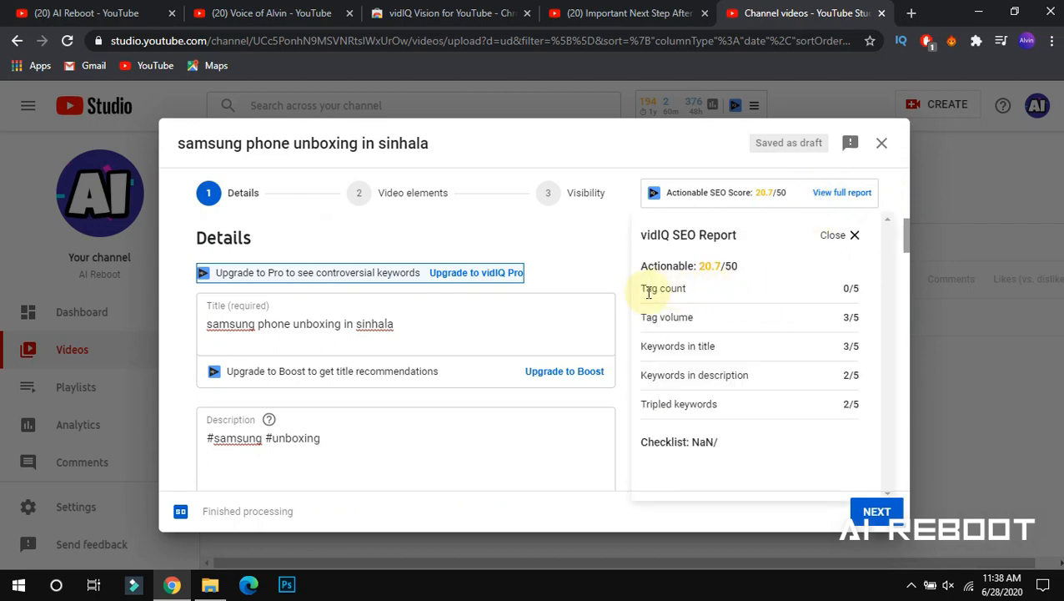
drag(647, 290, 661, 291)
click(838, 292)
drag(837, 292, 472, 479)
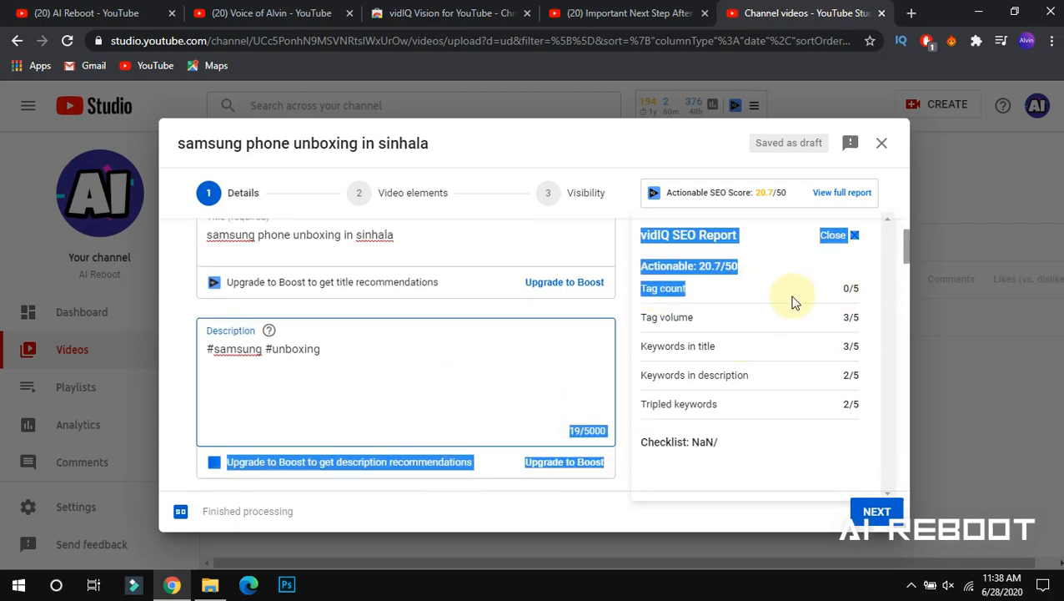
click(792, 296)
double_click(846, 292)
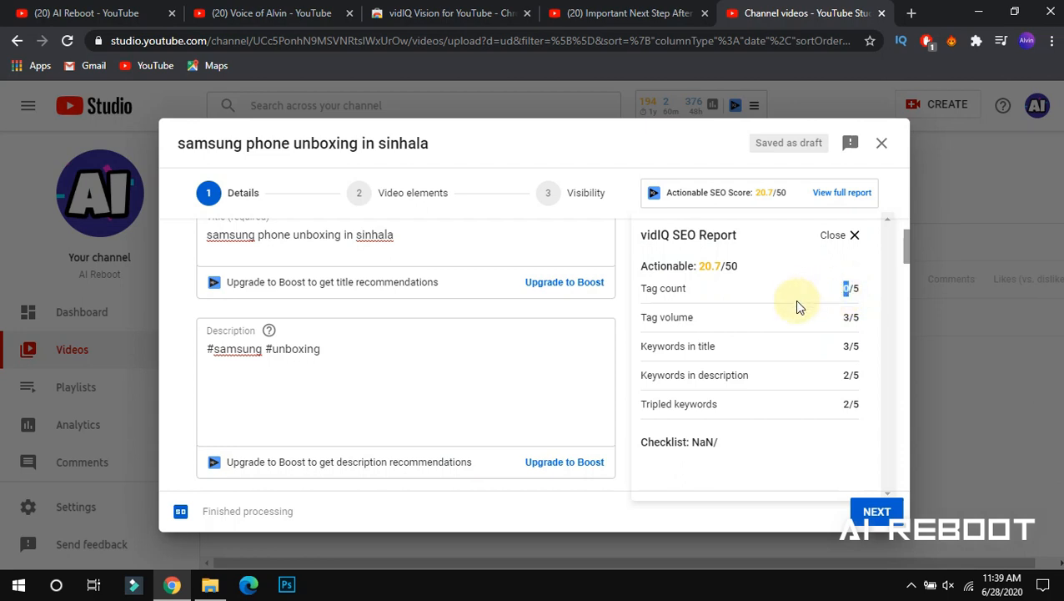
double_click(854, 289)
double_click(848, 317)
Review the 3/5 Tag volume and Keywords in title scores, then close the report
click(846, 318)
mouse_move(838, 321)
mouse_down()
mouse_move(860, 319)
mouse_move(848, 318)
mouse_up()
click(849, 316)
double_click(848, 345)
click(737, 377)
click(332, 356)
drag(902, 261, 890, 240)
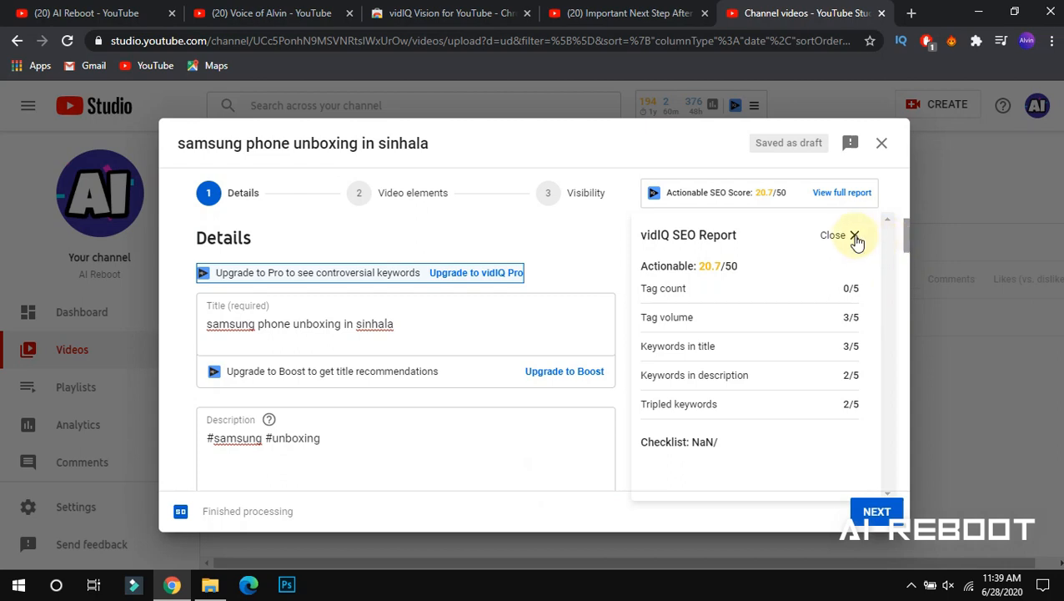
click(855, 237)
Confirm the 20.7/50 score, scroll the Details form, and advance to Video elements
drag(757, 193, 774, 192)
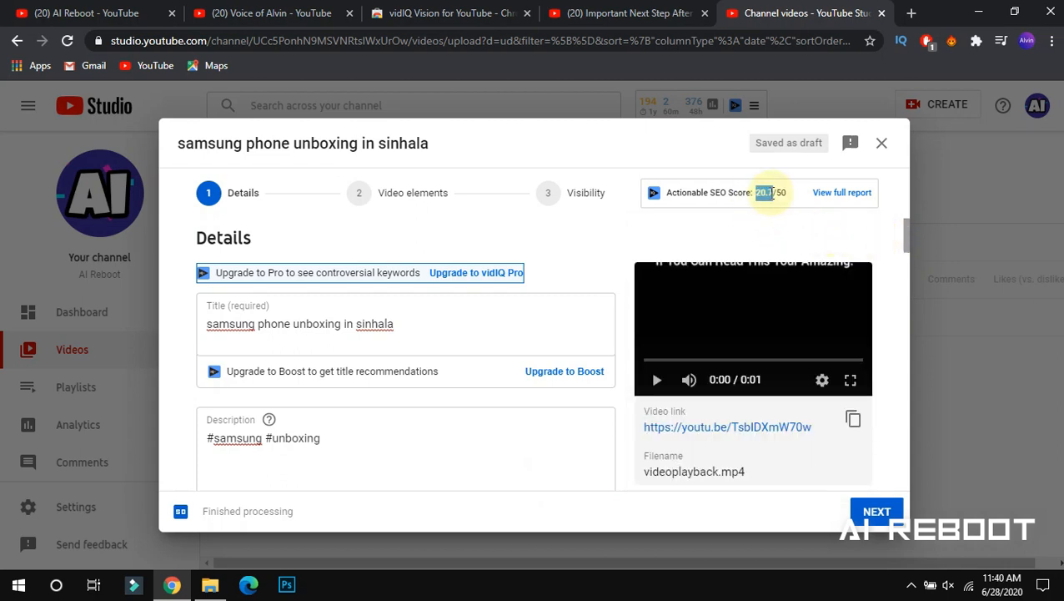
click(762, 211)
drag(903, 235, 873, 486)
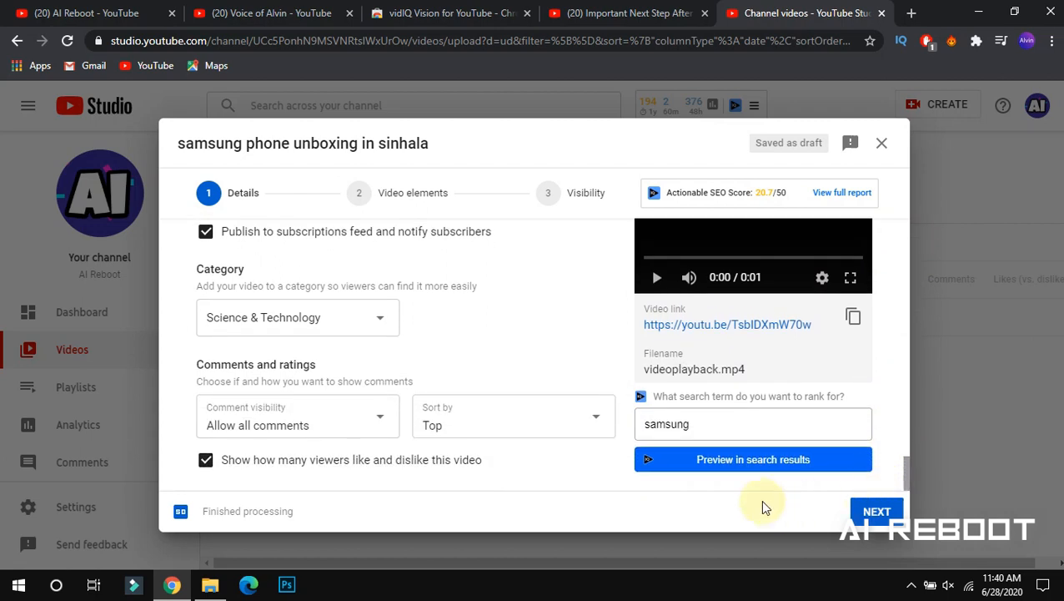
click(869, 513)
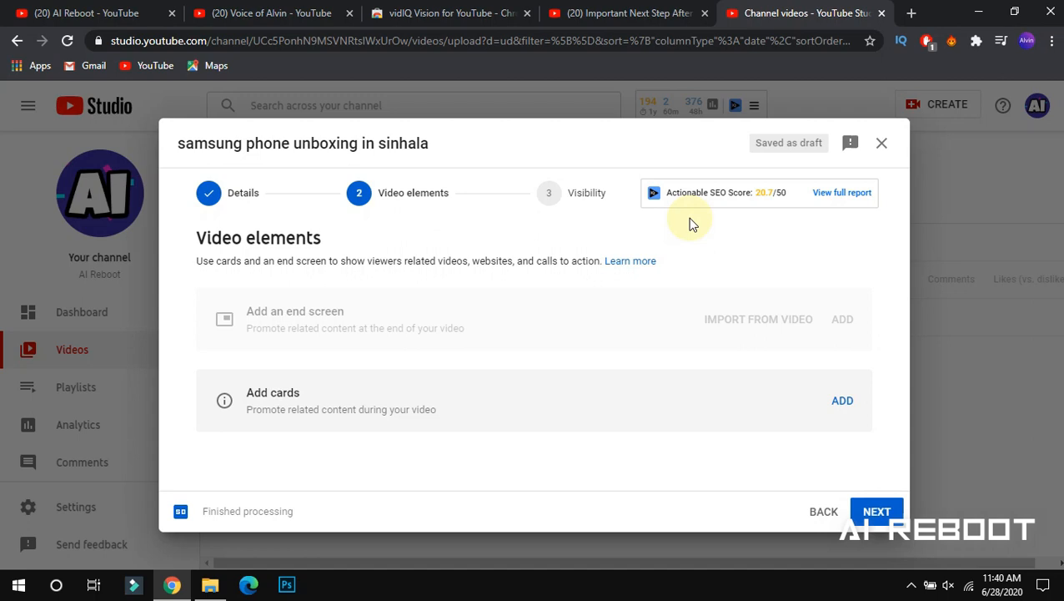
Save the draft and close the upload dialog, then switch to the YouTube tab
click(882, 142)
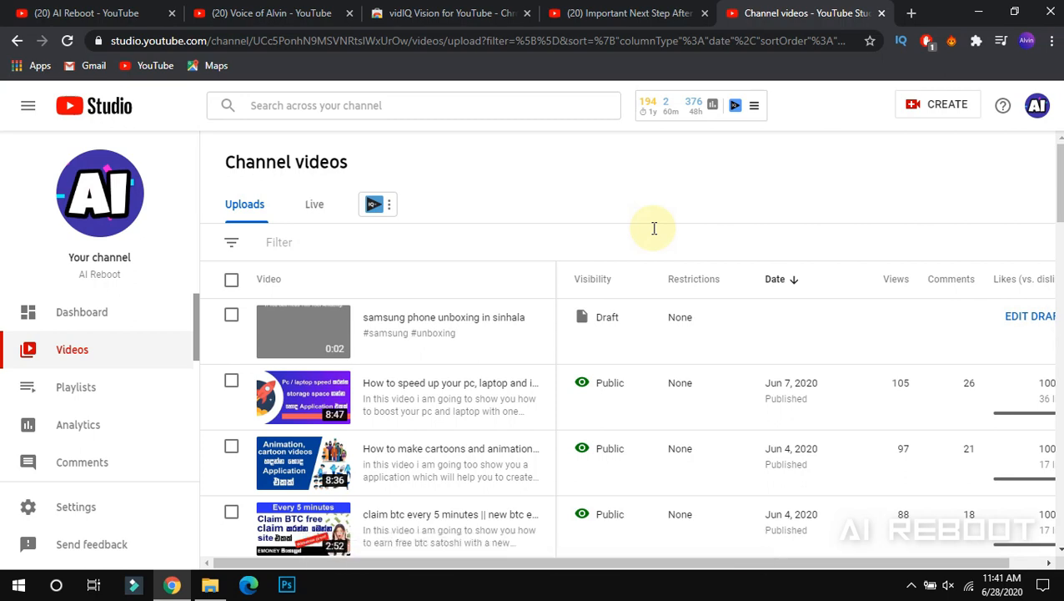
click(601, 14)
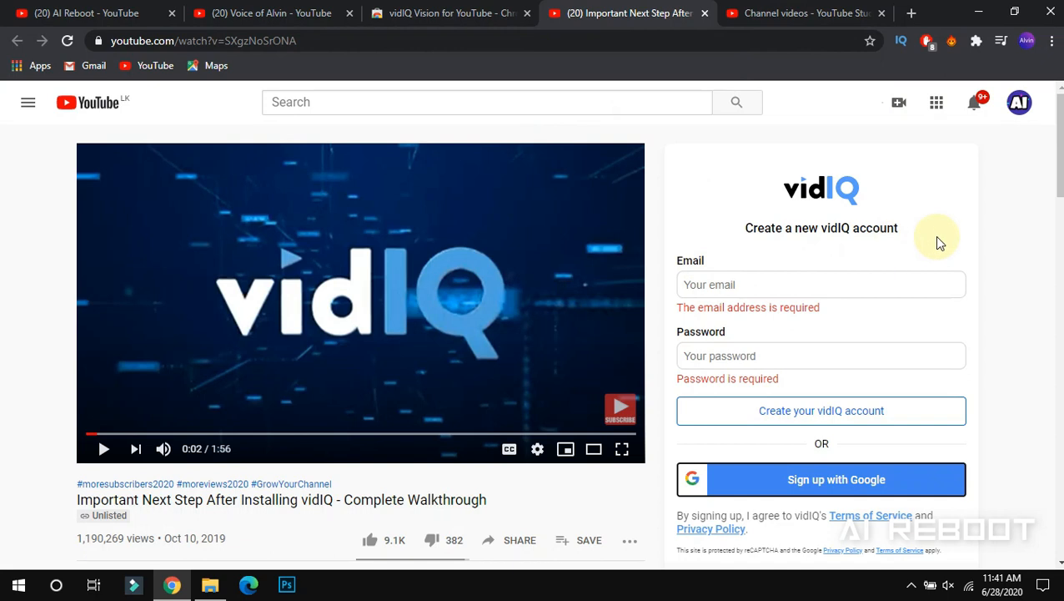
Search YouTube for 'samsung a10s sinhala'
click(280, 103)
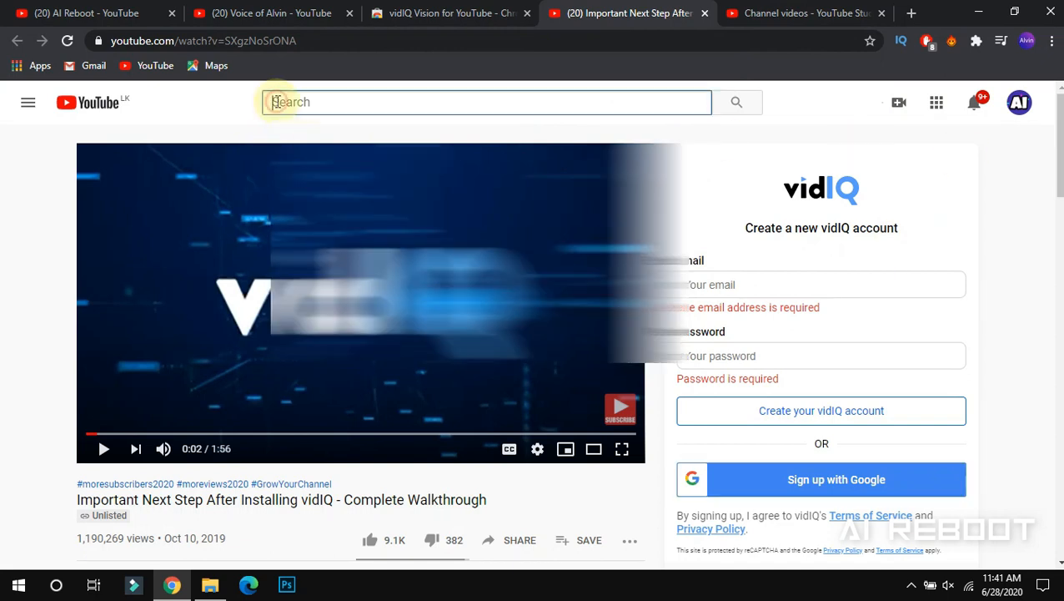
text(sam)
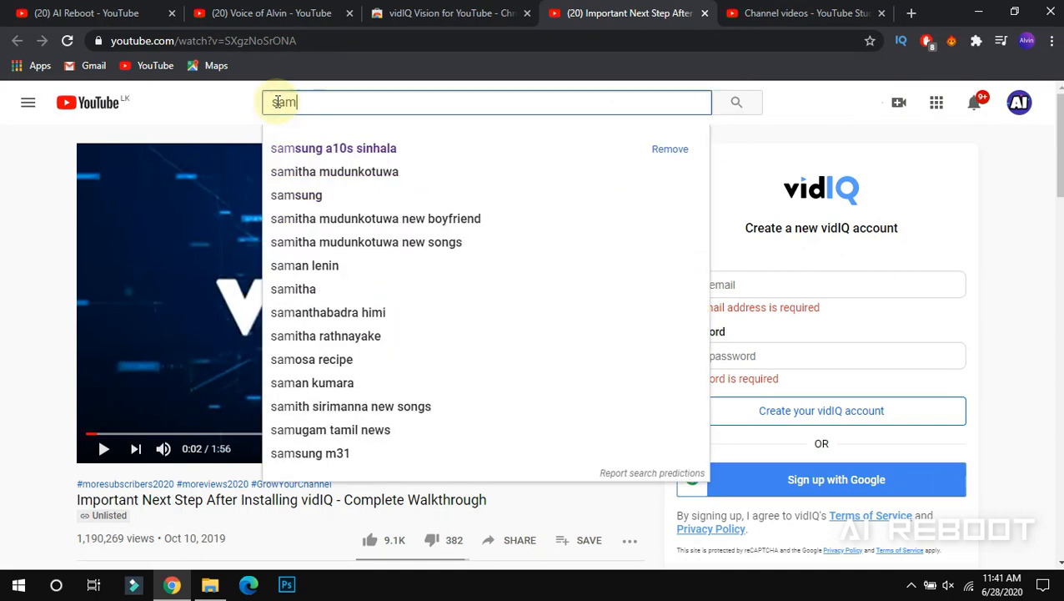
click(314, 150)
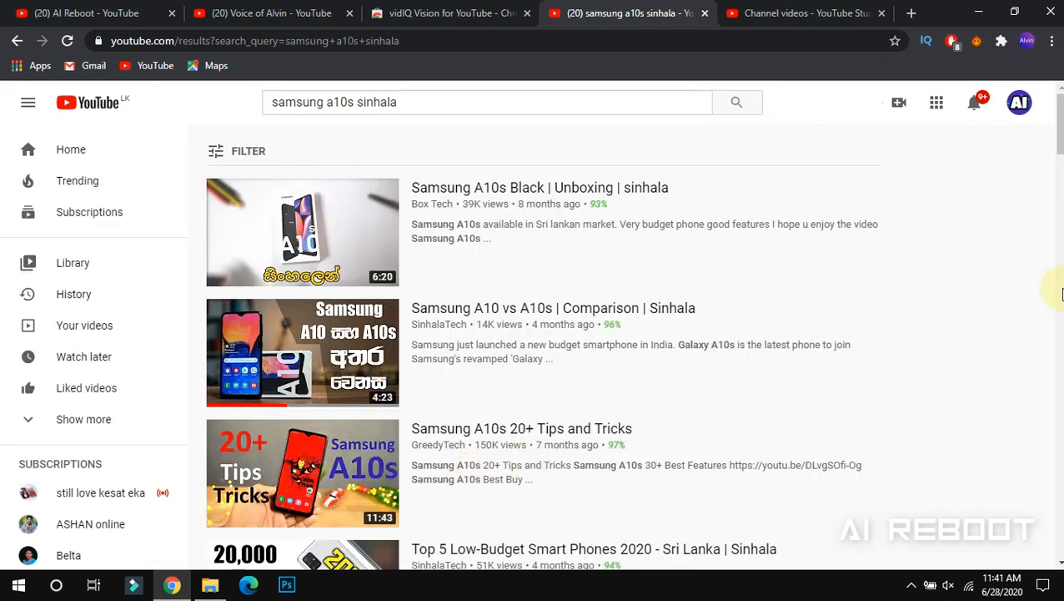
drag(1059, 152, 1053, 121)
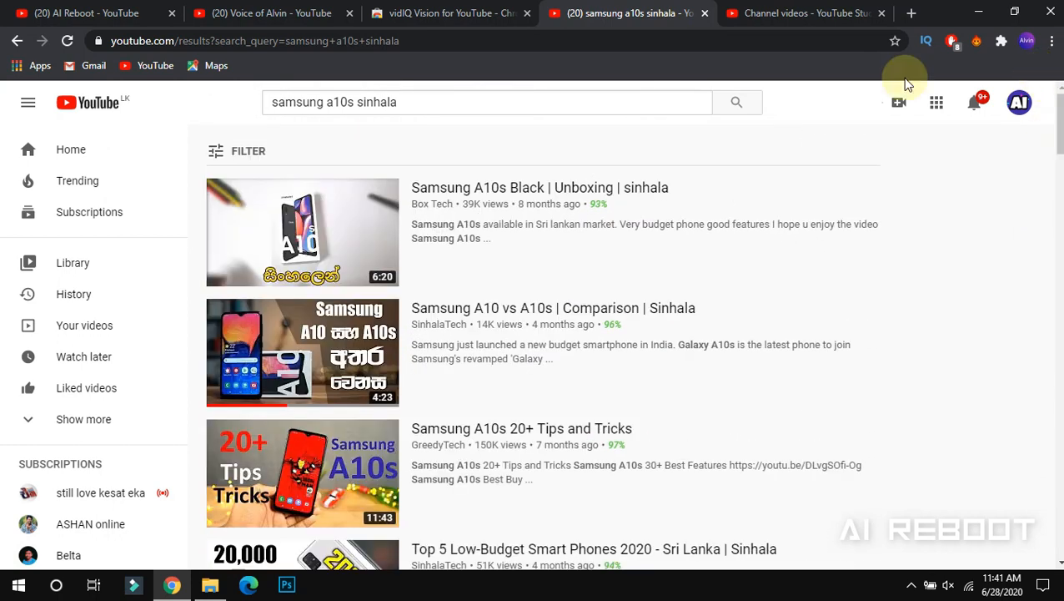
Refine the search to 'm31 samsung unboxing sinhala' and open the M31 Sinhala Review video
click(346, 100)
double_click(332, 104)
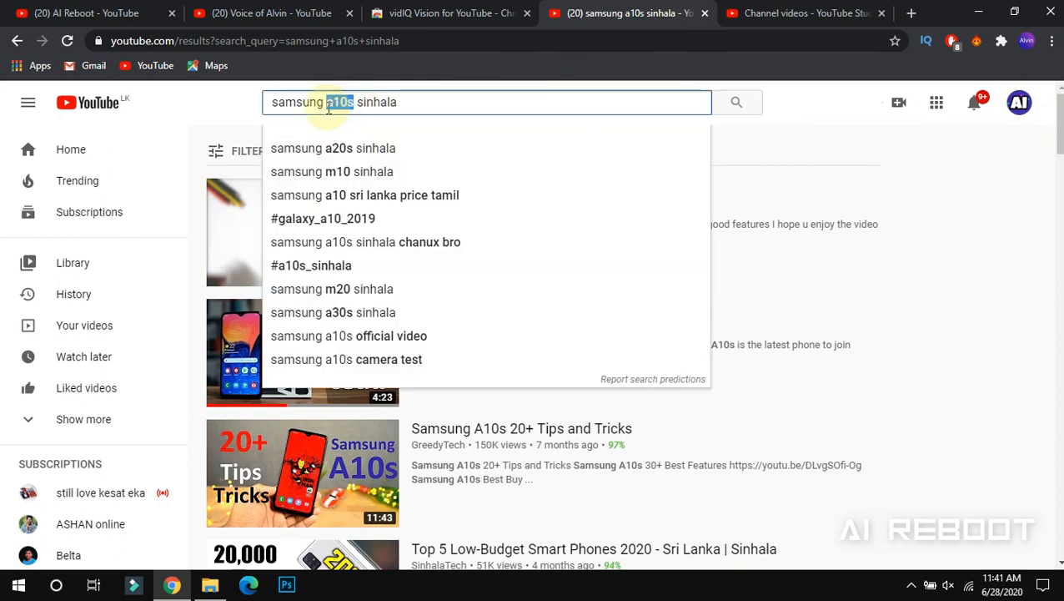
text(un)
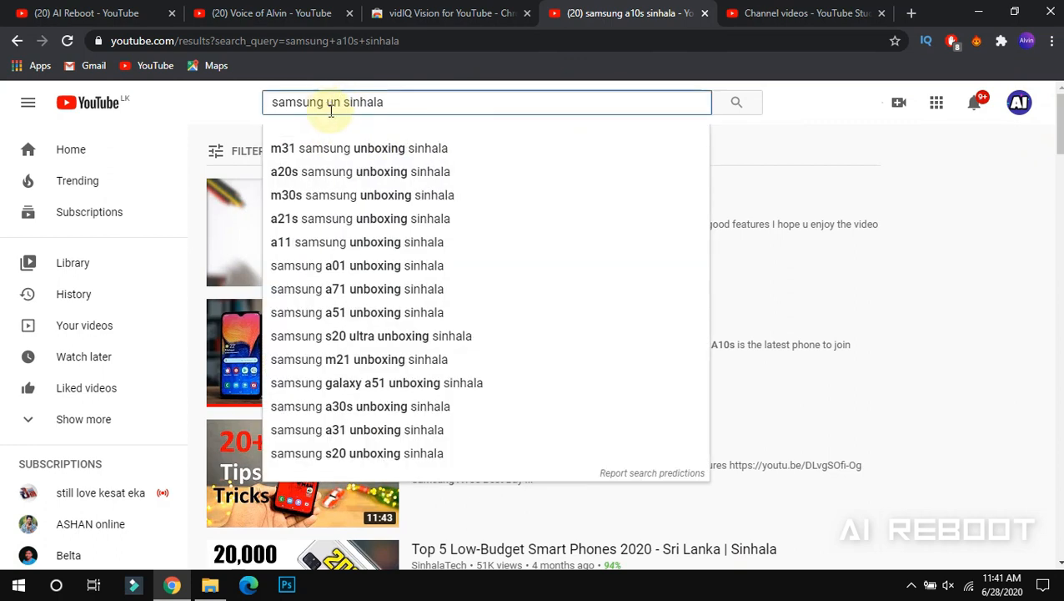
click(335, 152)
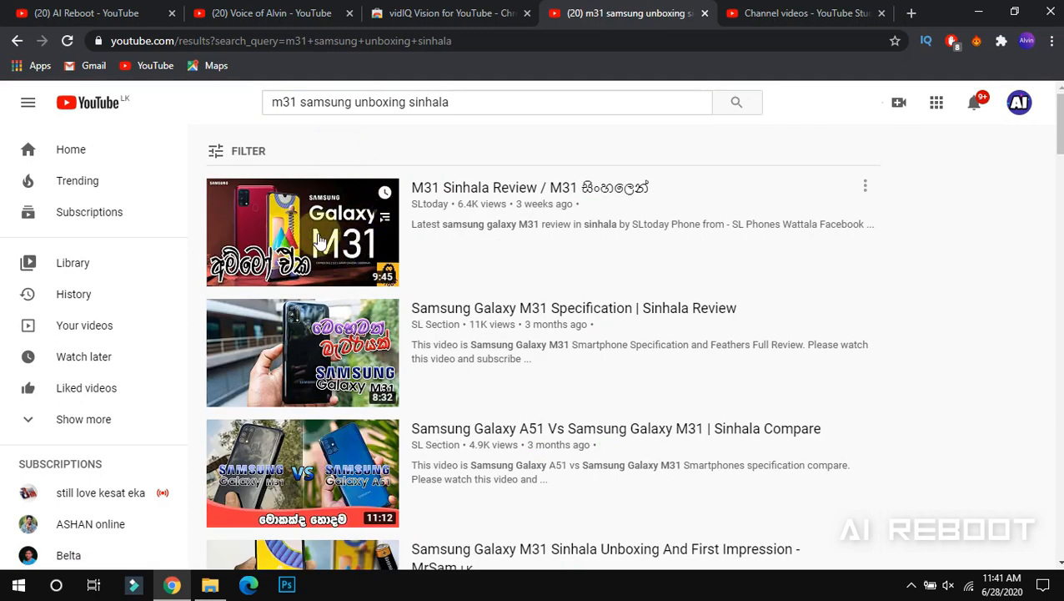
click(554, 186)
Pause the M31 Sinhala Review video
click(399, 290)
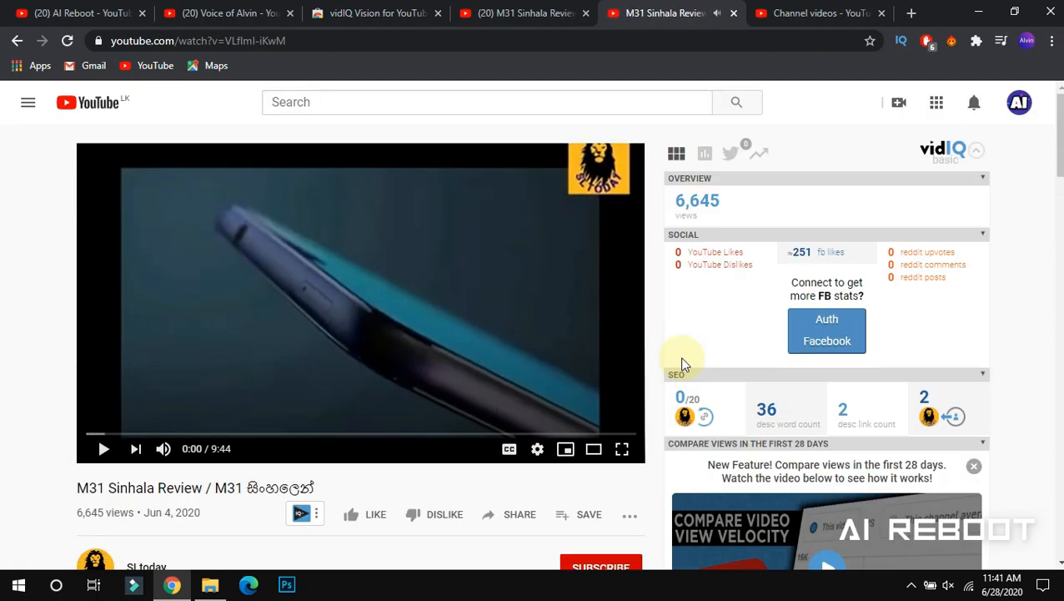
drag(1058, 150, 1059, 194)
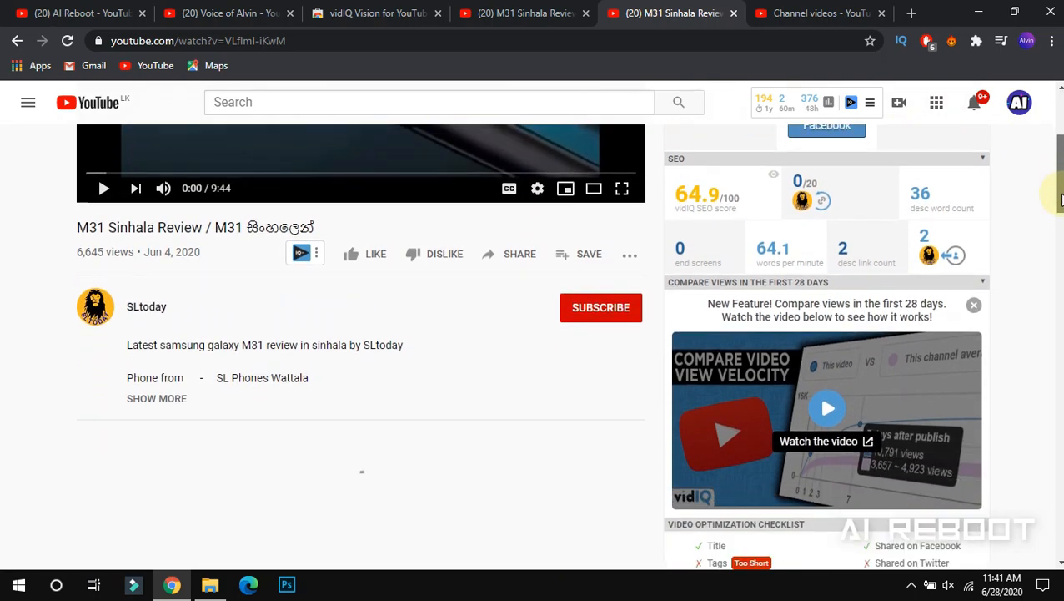
mouse_move(722, 219)
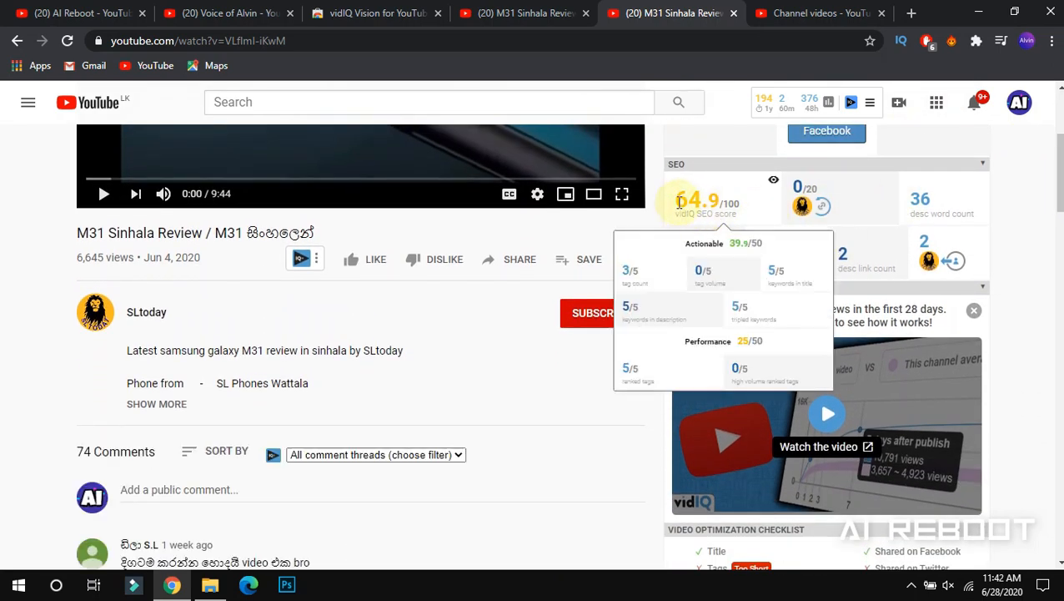
drag(1059, 193, 1060, 151)
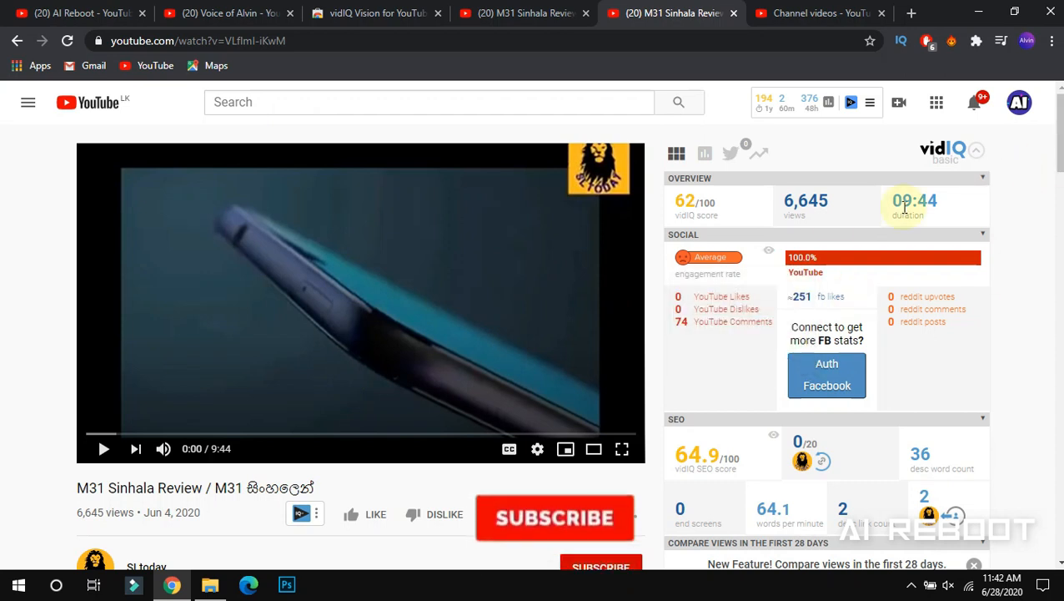
Copy the video's tags, like 'm31 sinhala', from vidIQ's Video Tags panel to the clipboard
scroll(1058, 189, down, 2)
drag(1057, 188, 1055, 280)
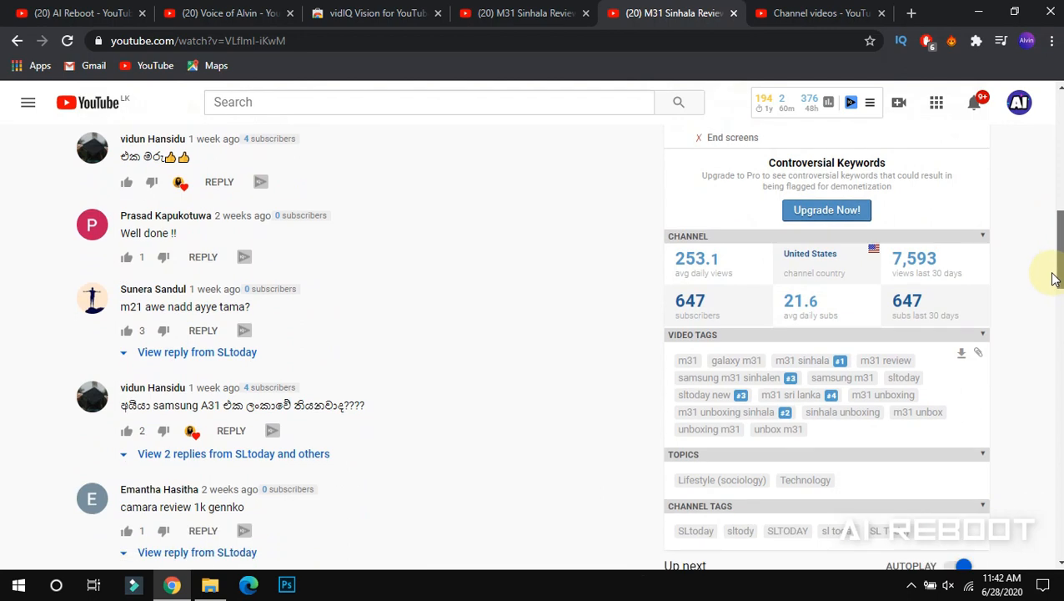
scroll(808, 276, down, 2)
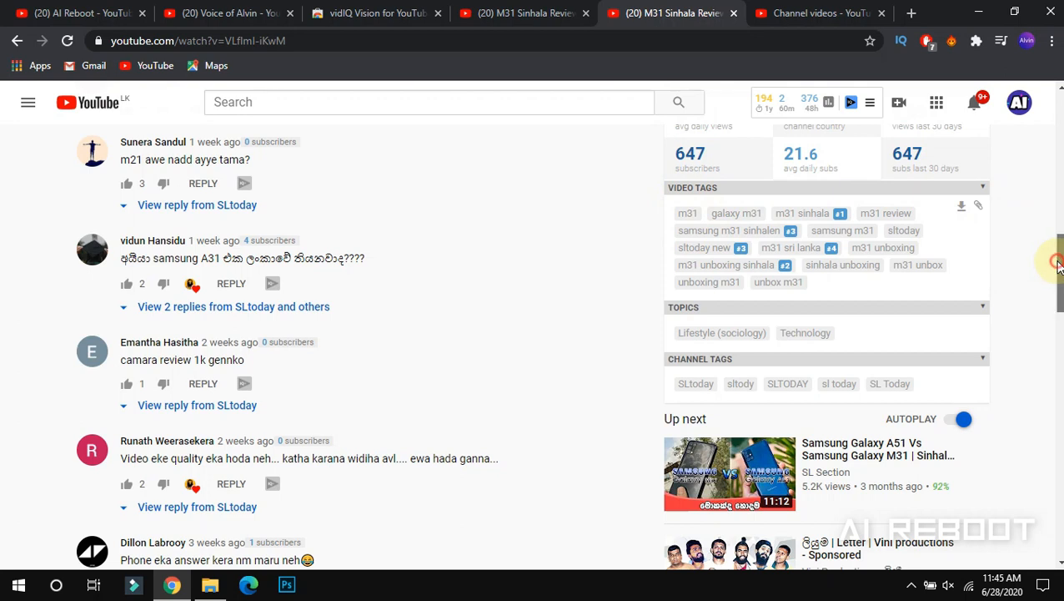
mouse_move(1056, 256)
mouse_down()
mouse_move(1059, 150)
mouse_move(1059, 254)
mouse_up()
drag(1058, 261, 1058, 259)
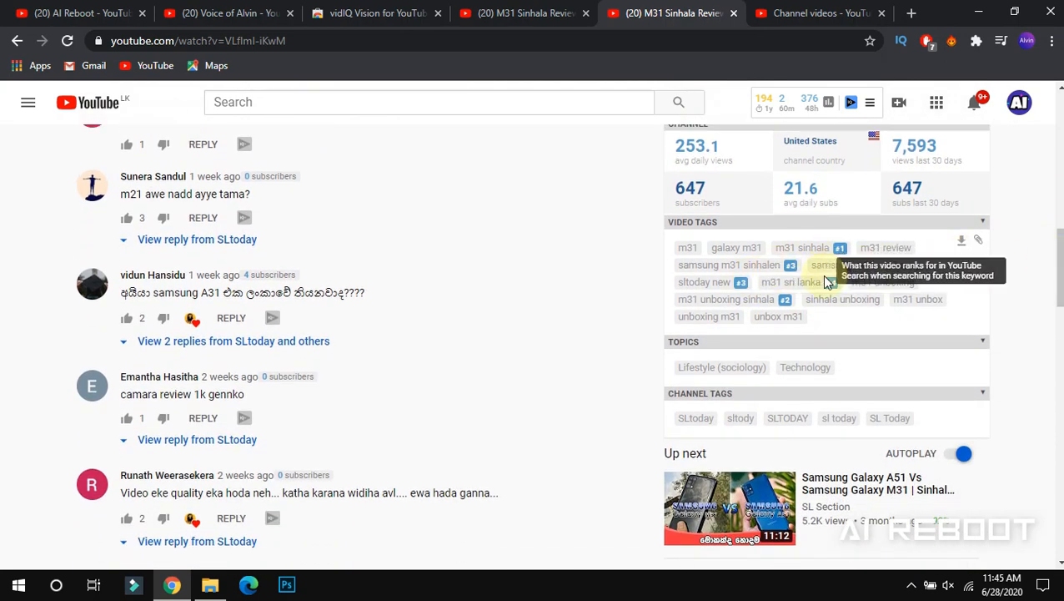
drag(1058, 273, 1053, 171)
mouse_move(727, 285)
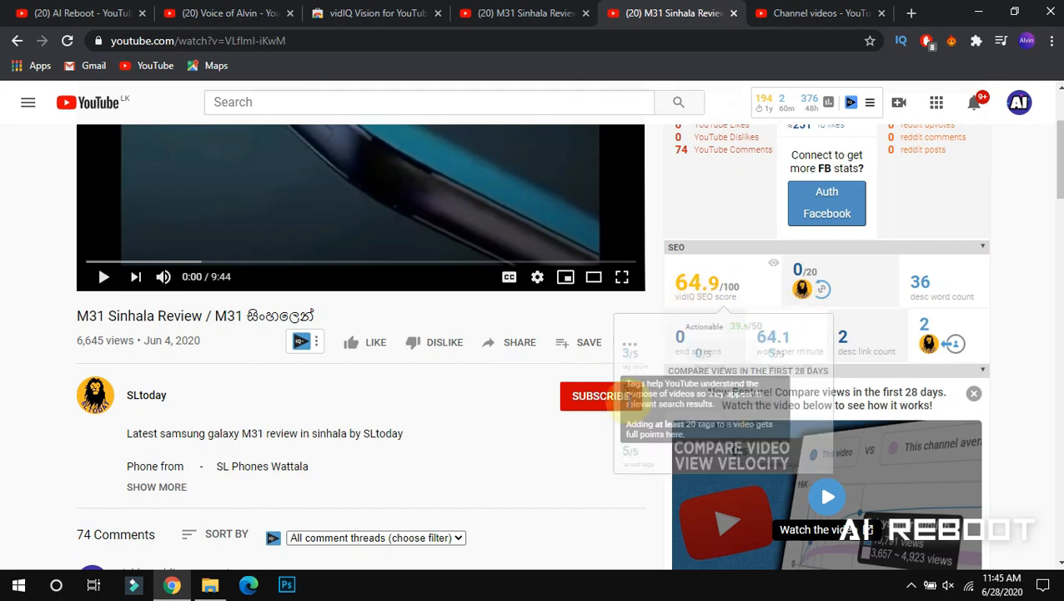
drag(1059, 159, 1047, 280)
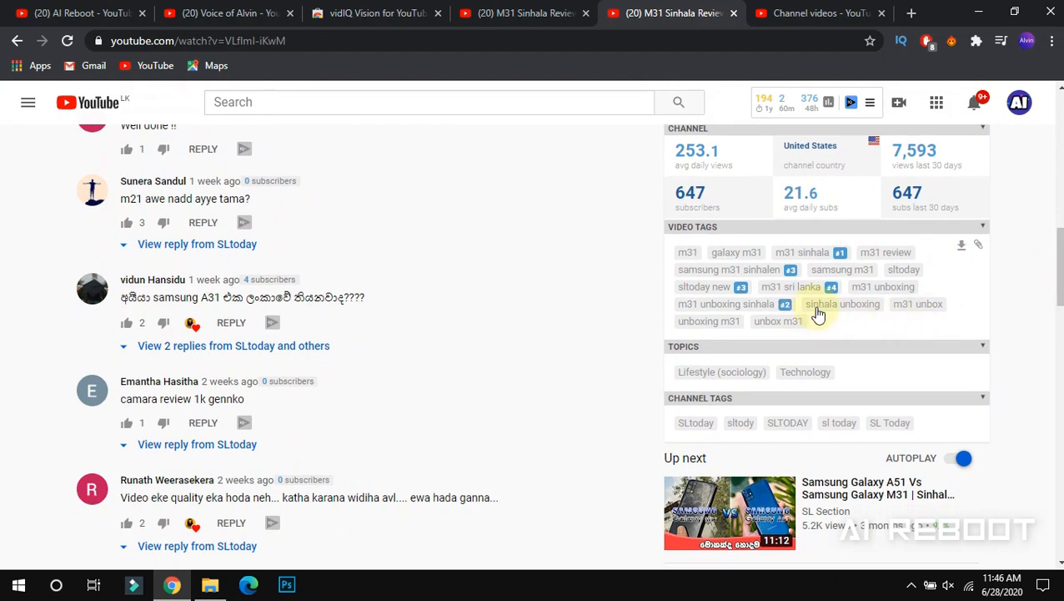
click(979, 247)
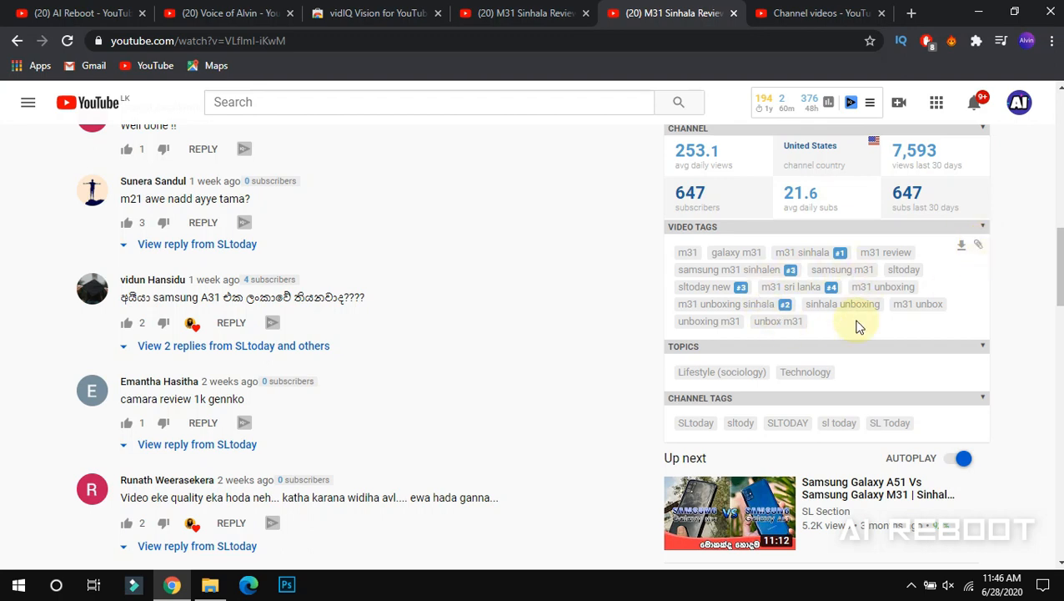
click(786, 18)
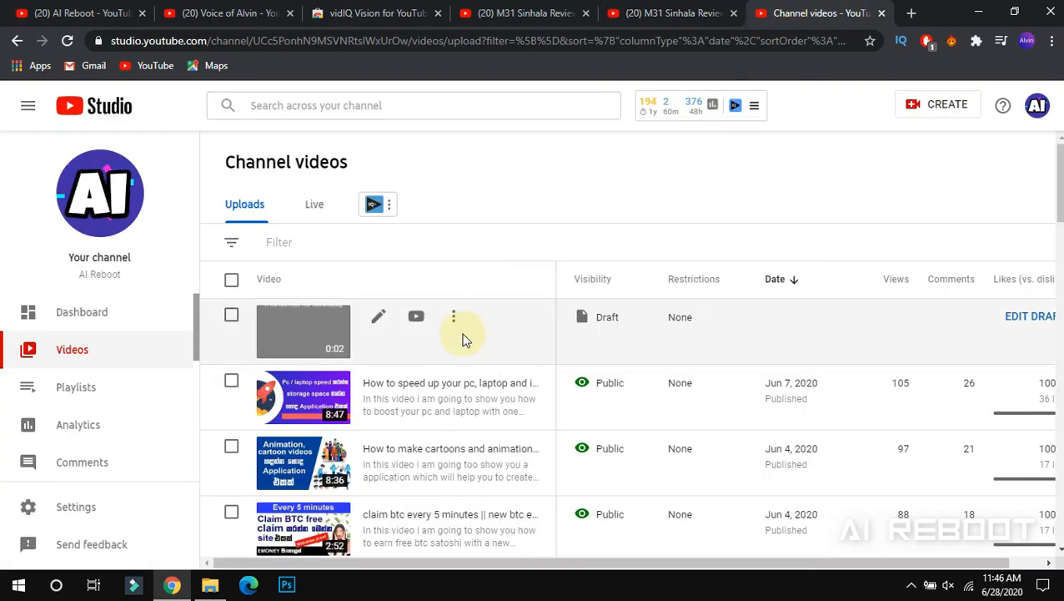
Open the Samsung draft's details and expand More Options to reveal the Tags field
click(379, 319)
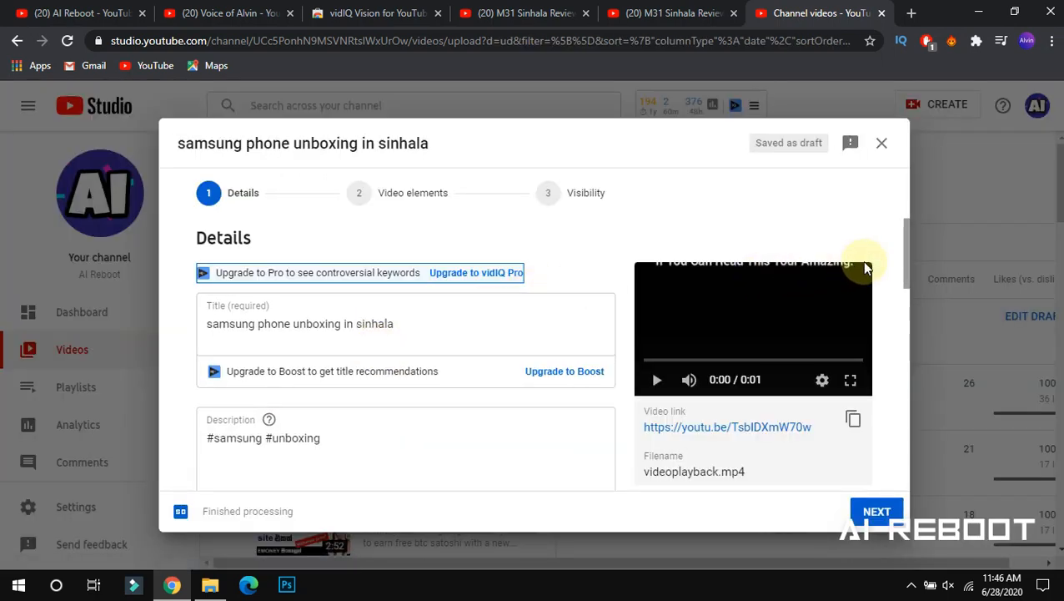
drag(904, 260, 874, 470)
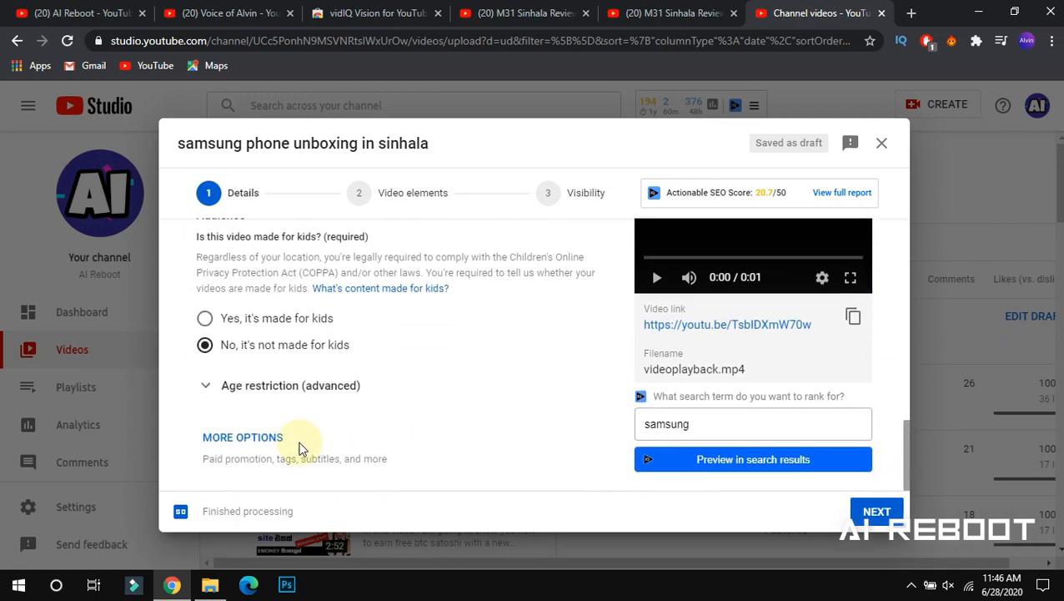
click(272, 438)
drag(905, 339, 902, 392)
Paste the copied M31 tags into the Tags field (267/500), raising the SEO score to 43/50
click(533, 296)
right_click(532, 306)
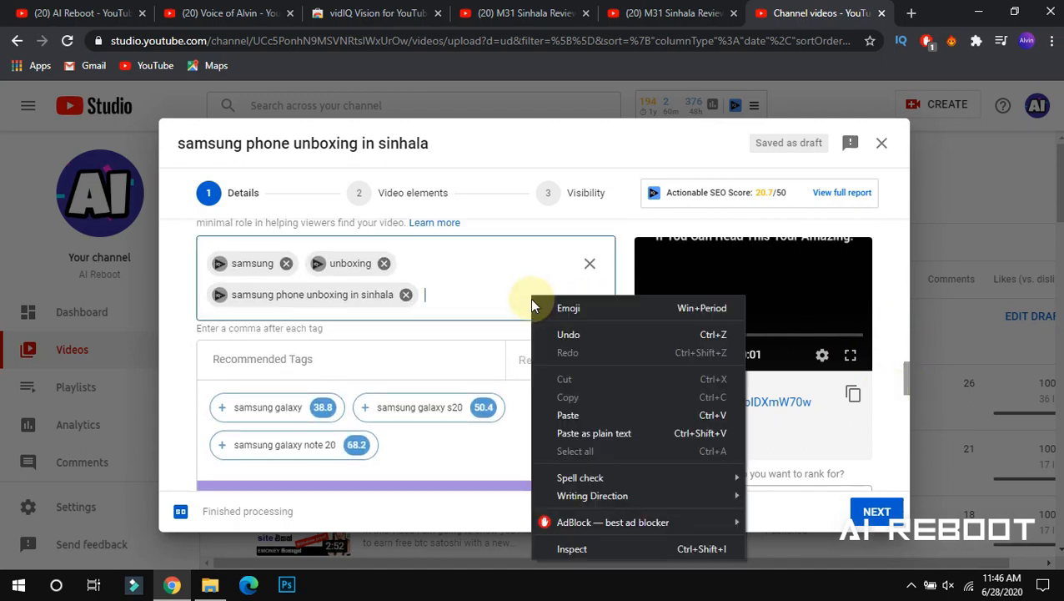
click(547, 411)
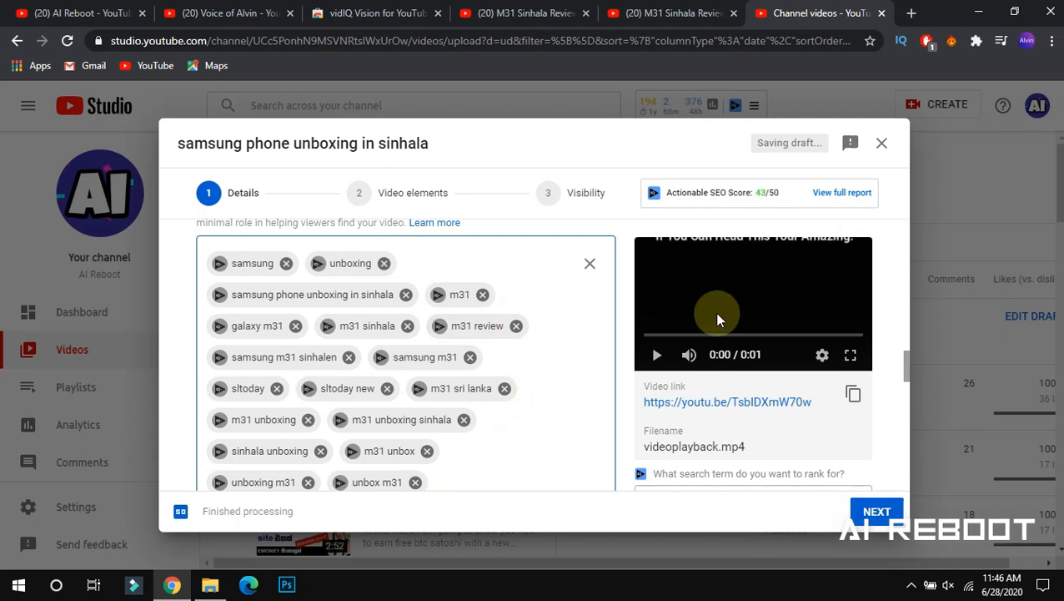
drag(907, 361, 905, 365)
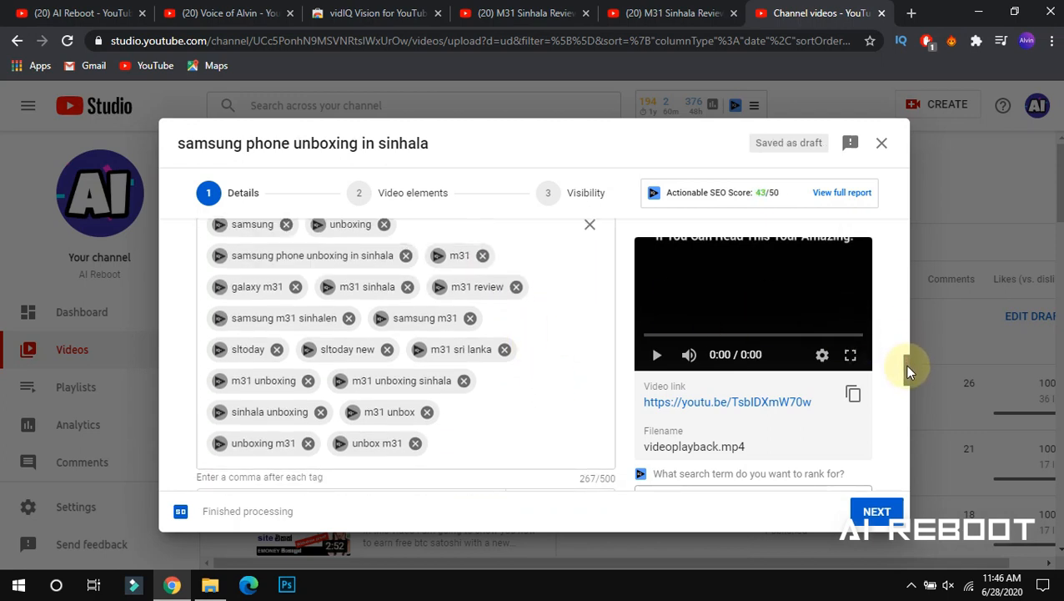
double_click(760, 194)
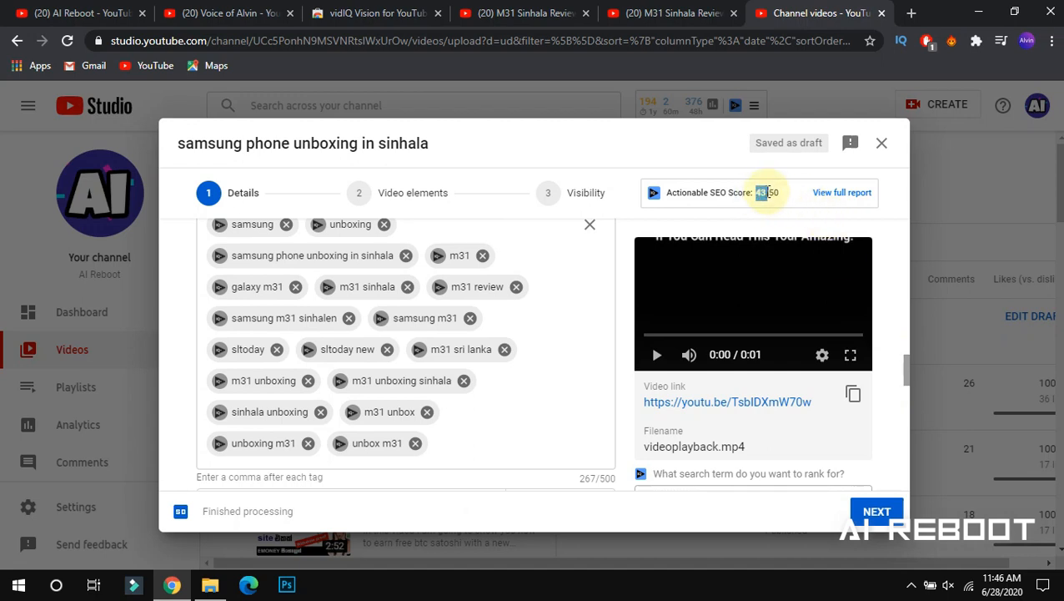